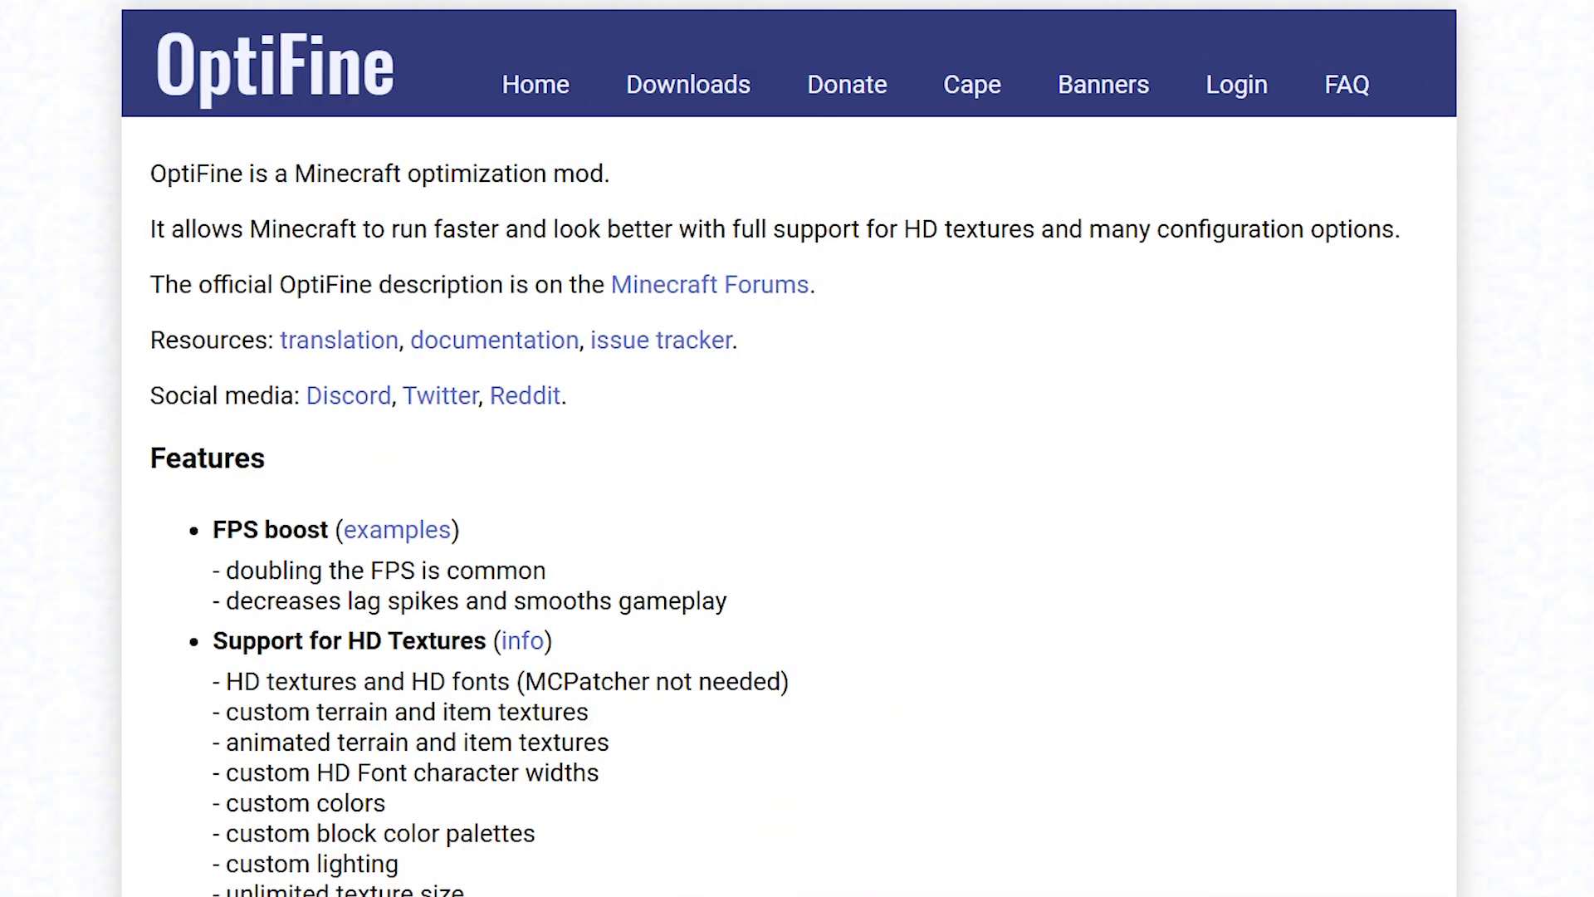
Step: Open the OptiFine Downloads page and expand the list to show all versions
left_click(721, 86)
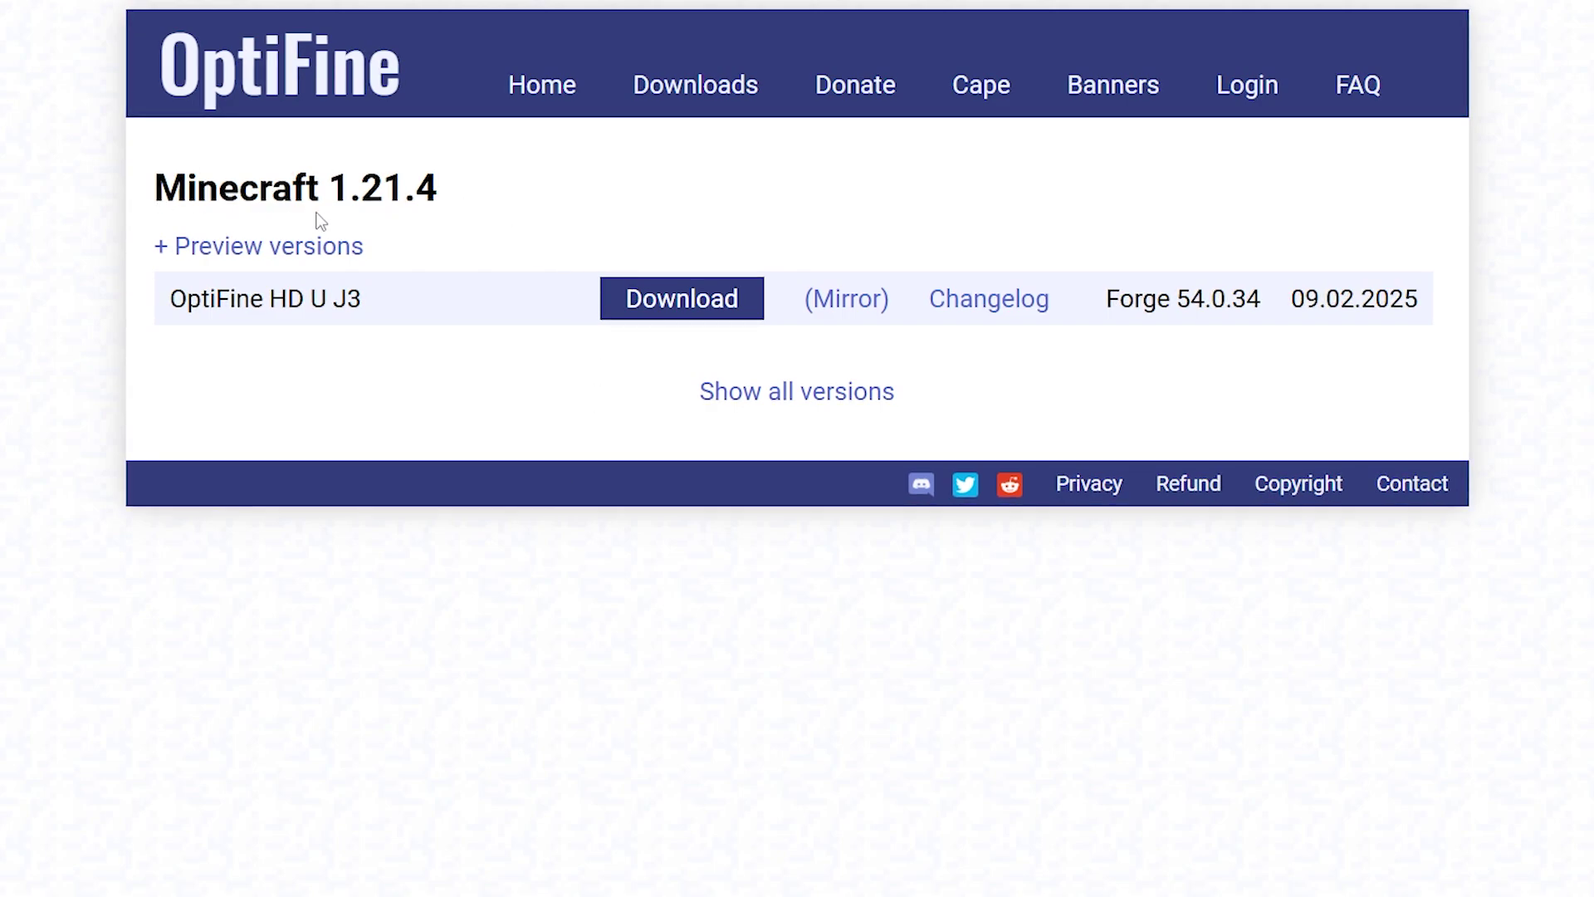
left_click_drag(418, 179, 169, 181)
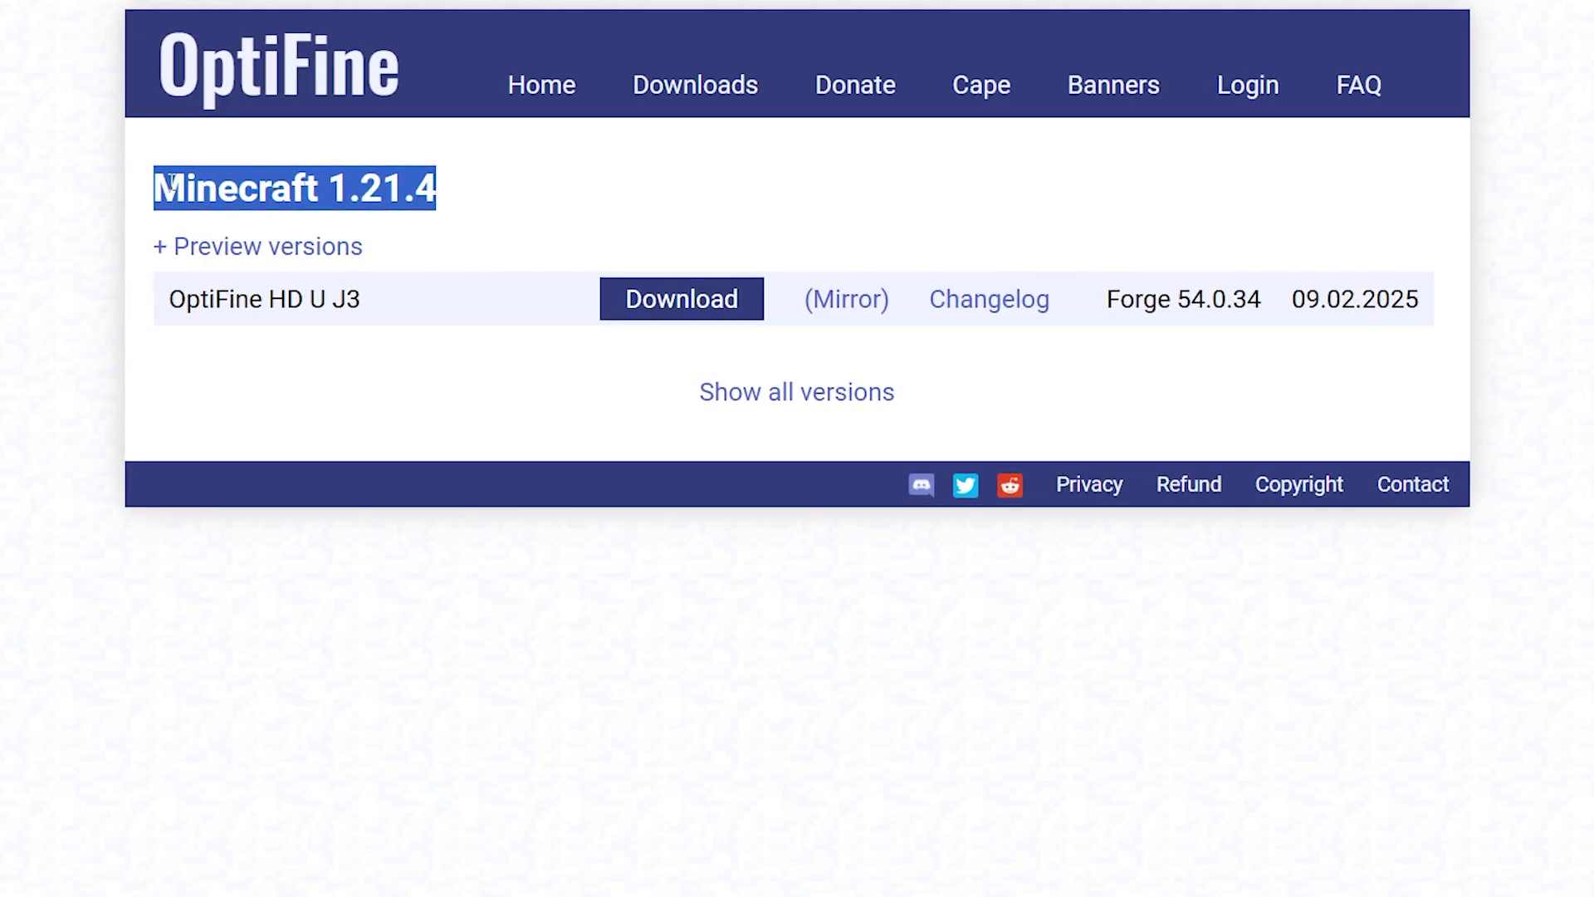
left_click(797, 395)
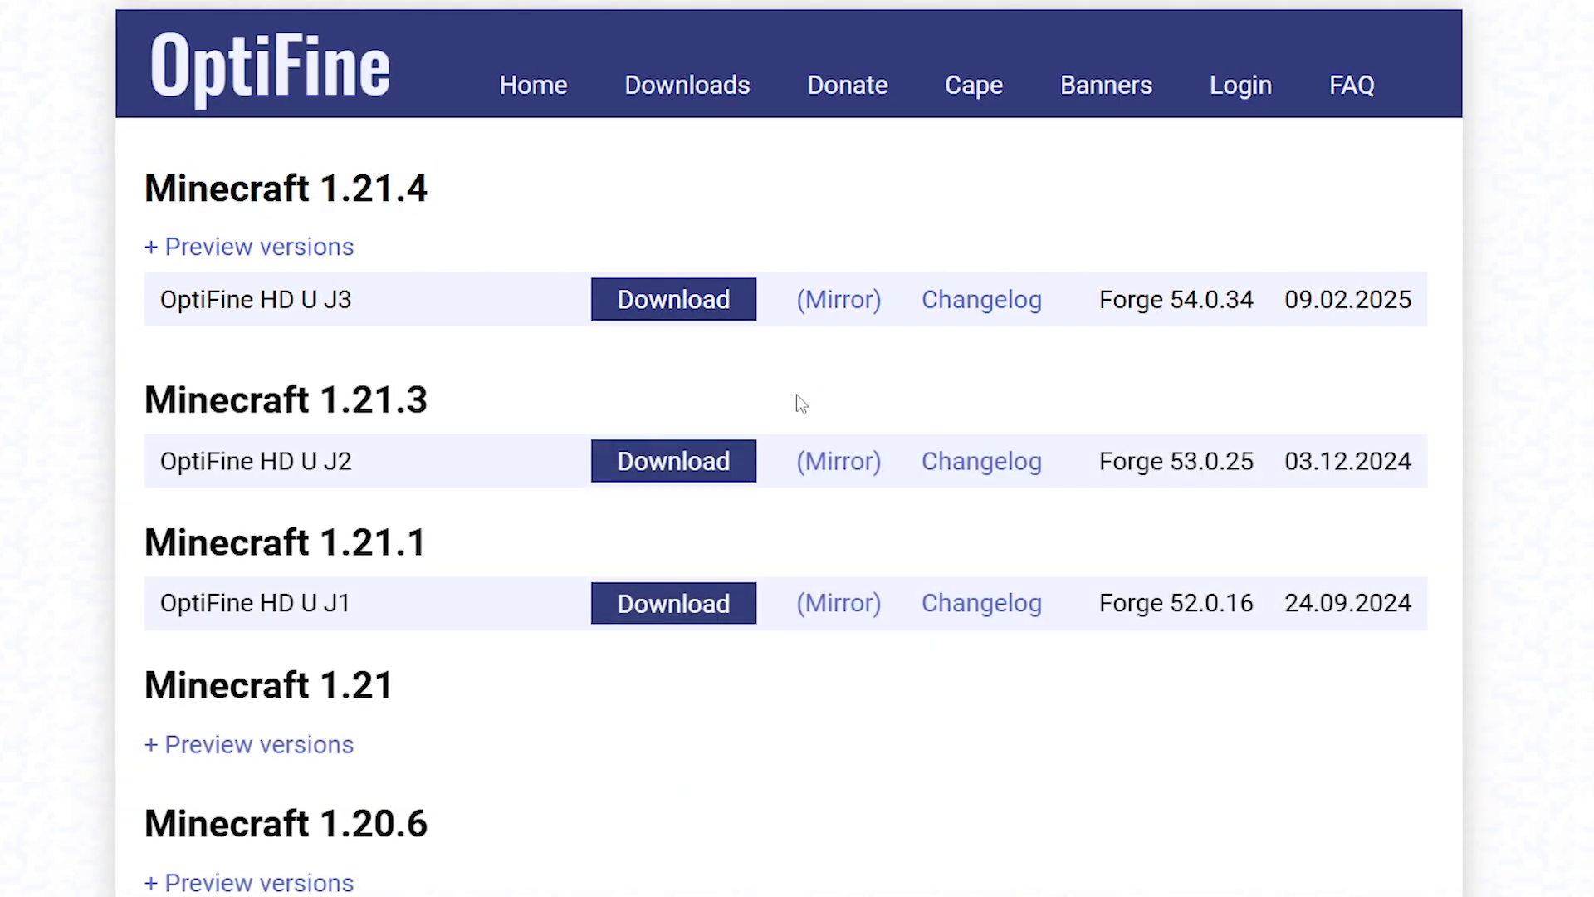
scroll(841, 387, "down", 9)
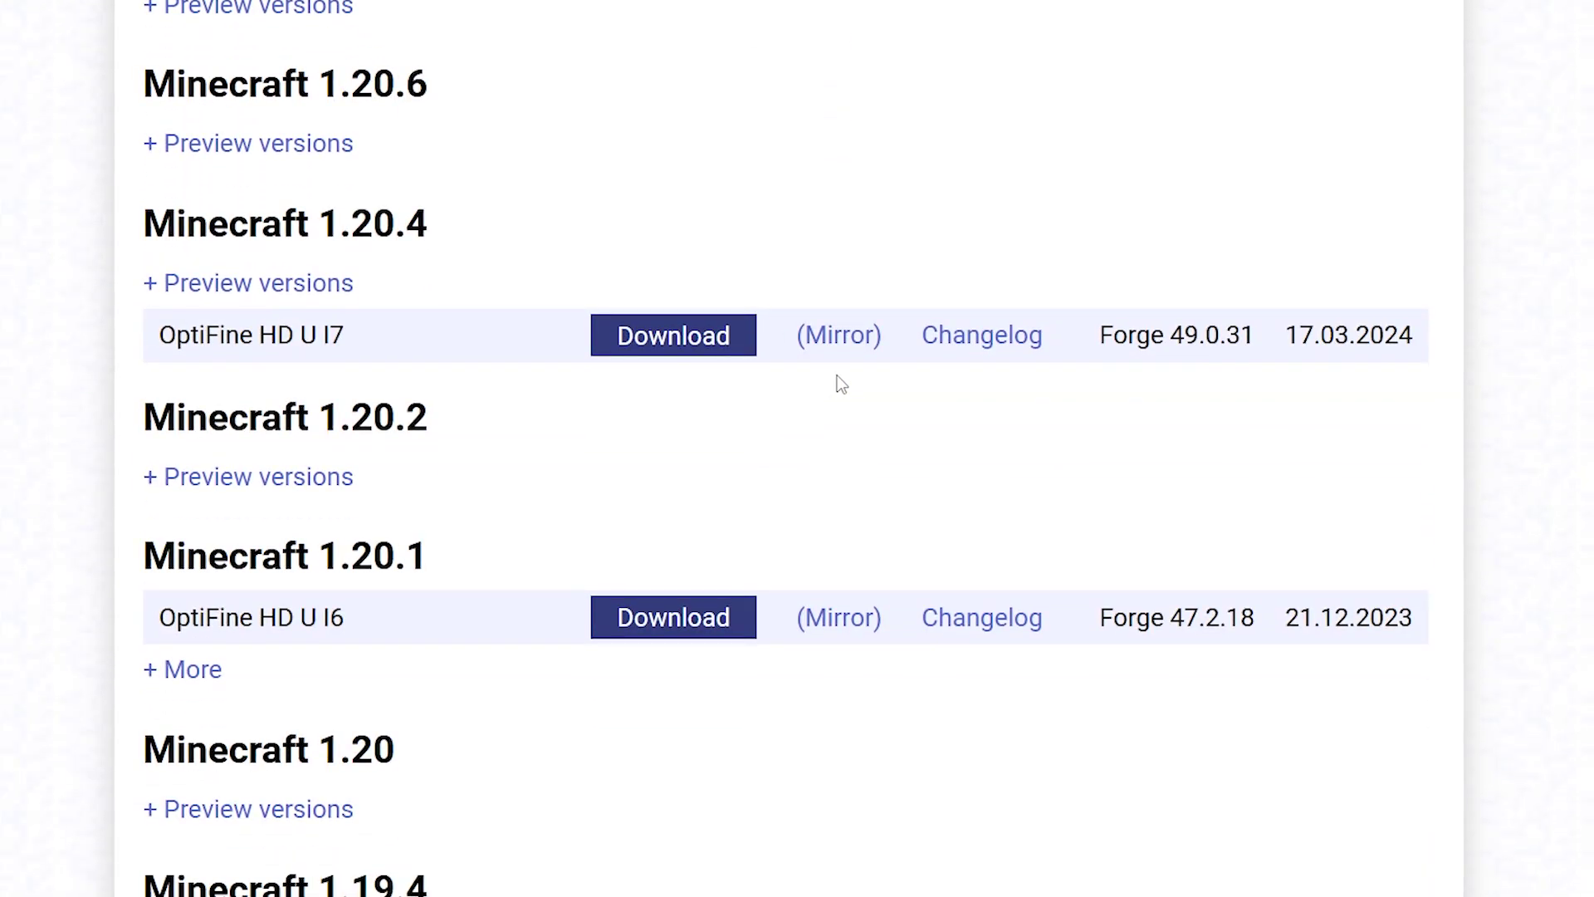
scroll(837, 375, "down", 15)
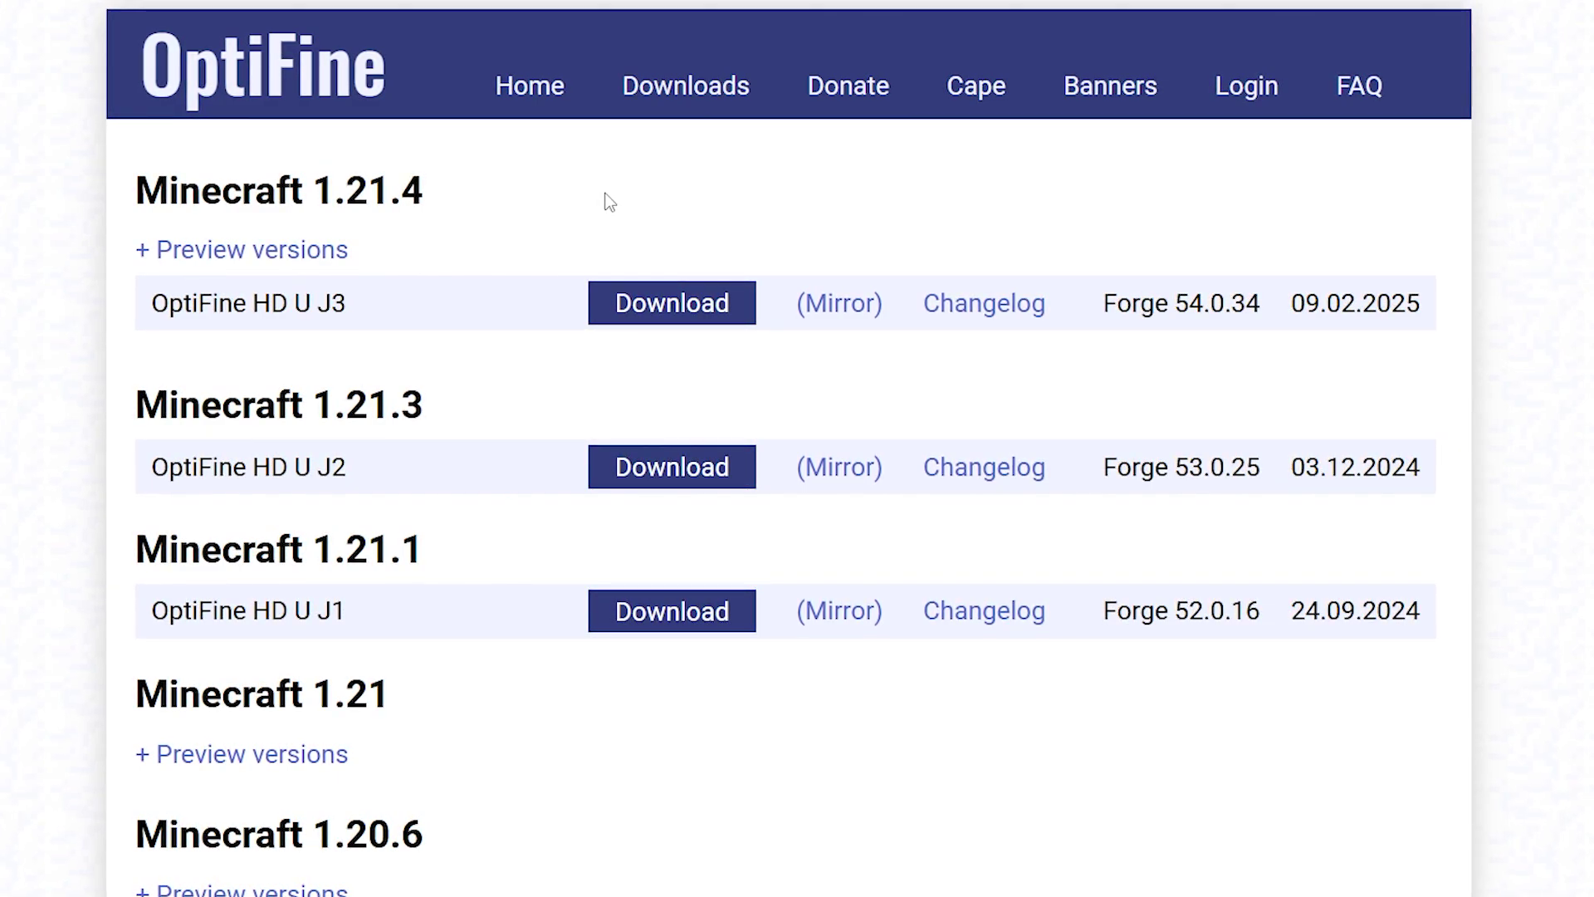
Step: Highlight the Minecraft 1.21.4 heading and the required Forge 54.0.34 for OptiFine HD U J3
left_click_drag(144, 183, 475, 198)
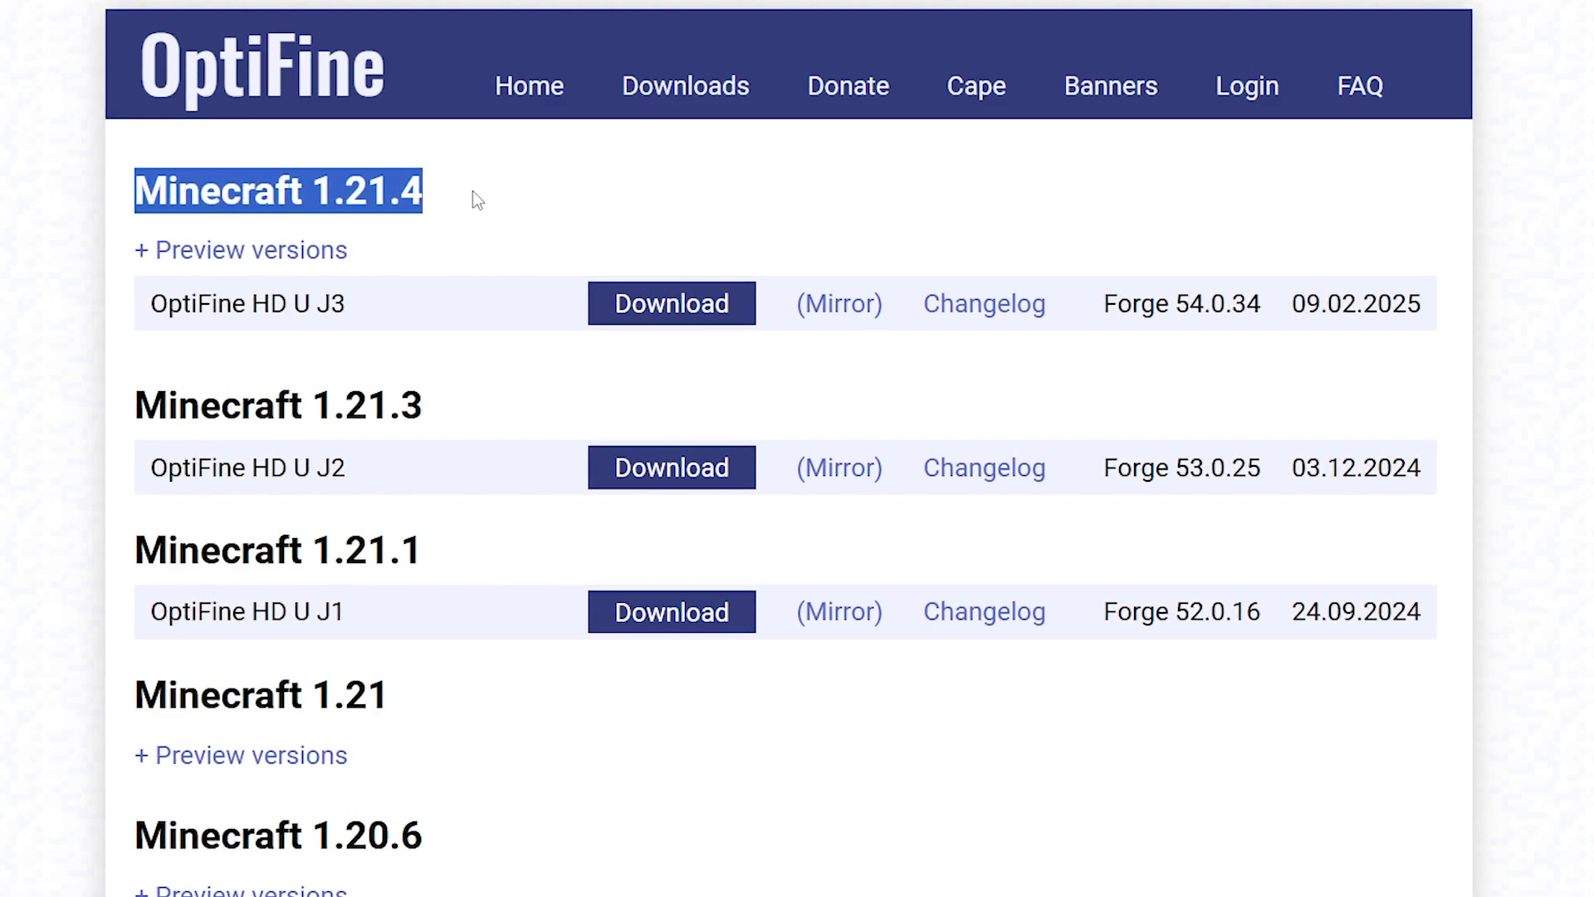
left_click(472, 190)
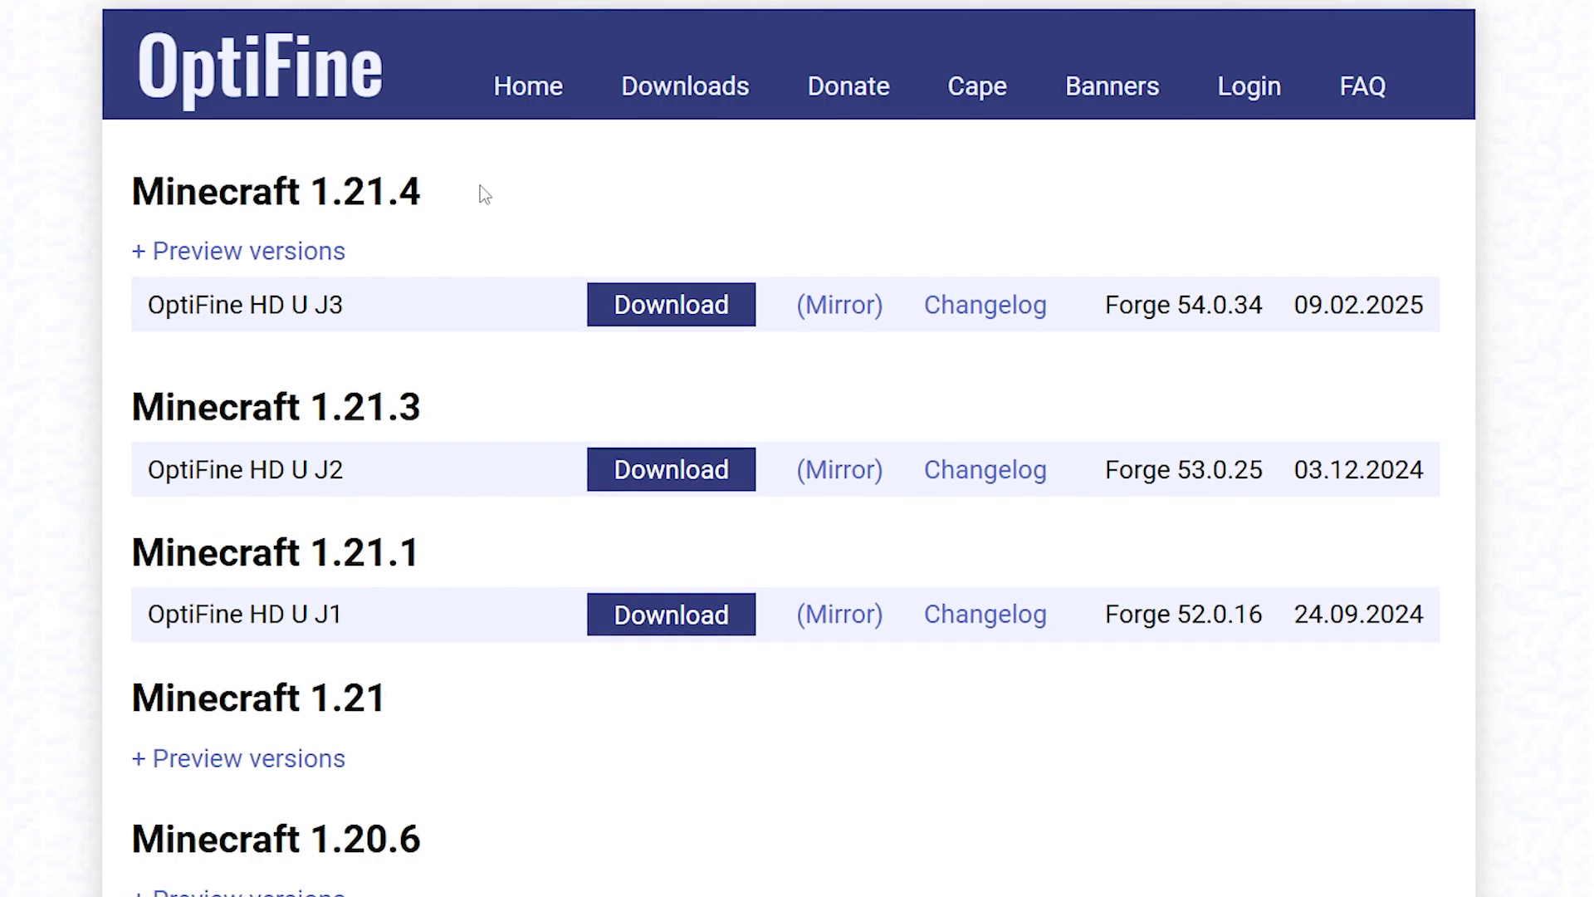
left_click_drag(1110, 311, 1270, 313)
left_click(1179, 263)
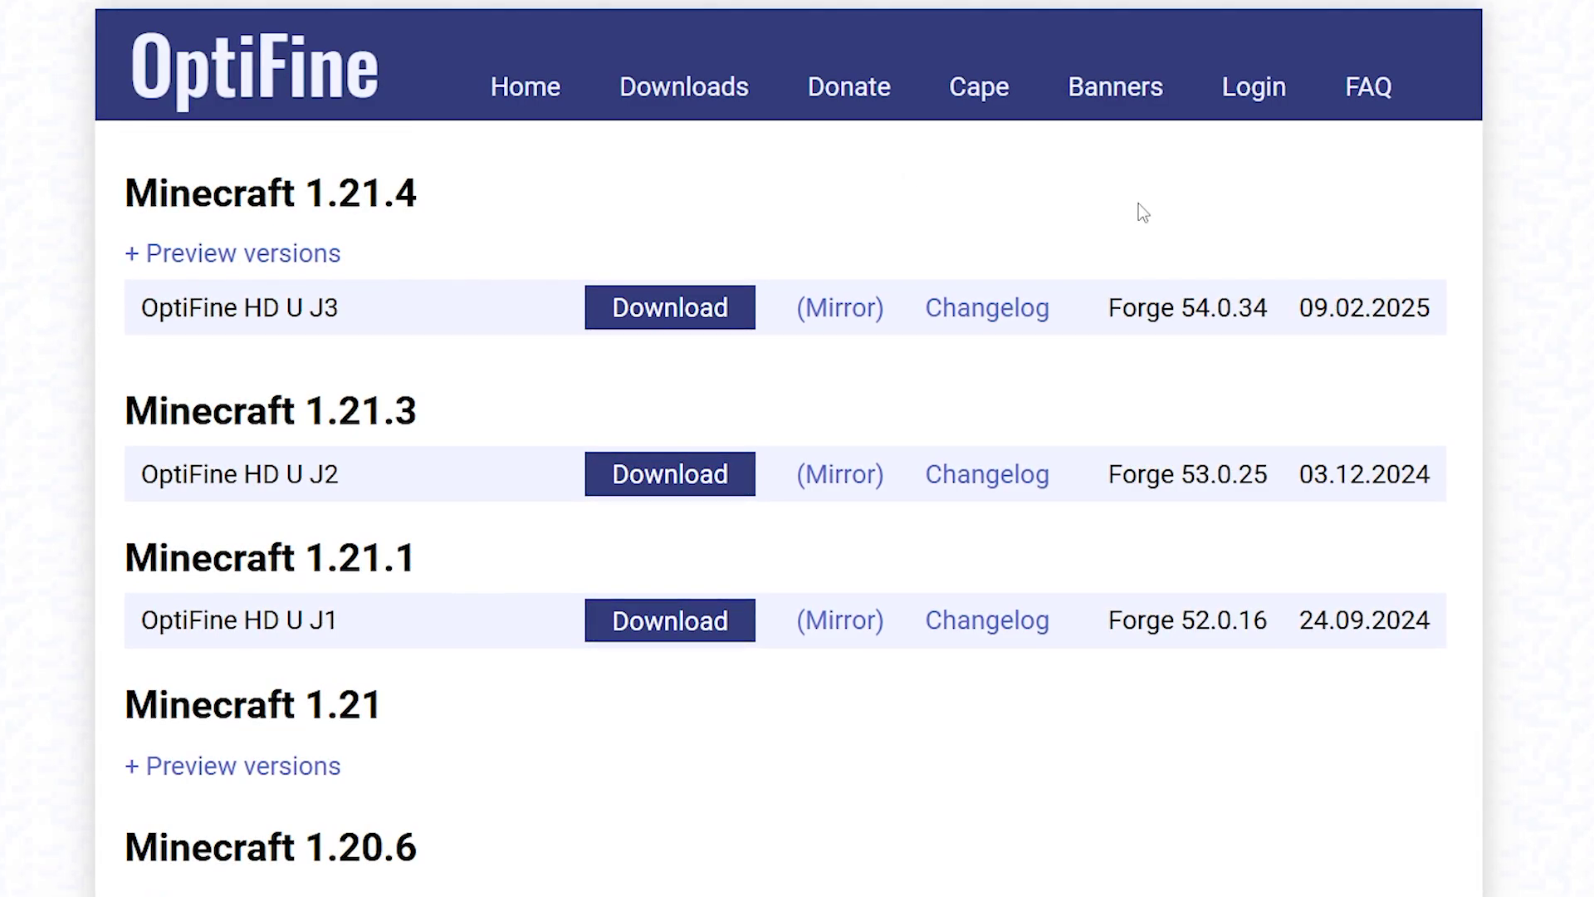
left_click_drag(1096, 308, 1270, 307)
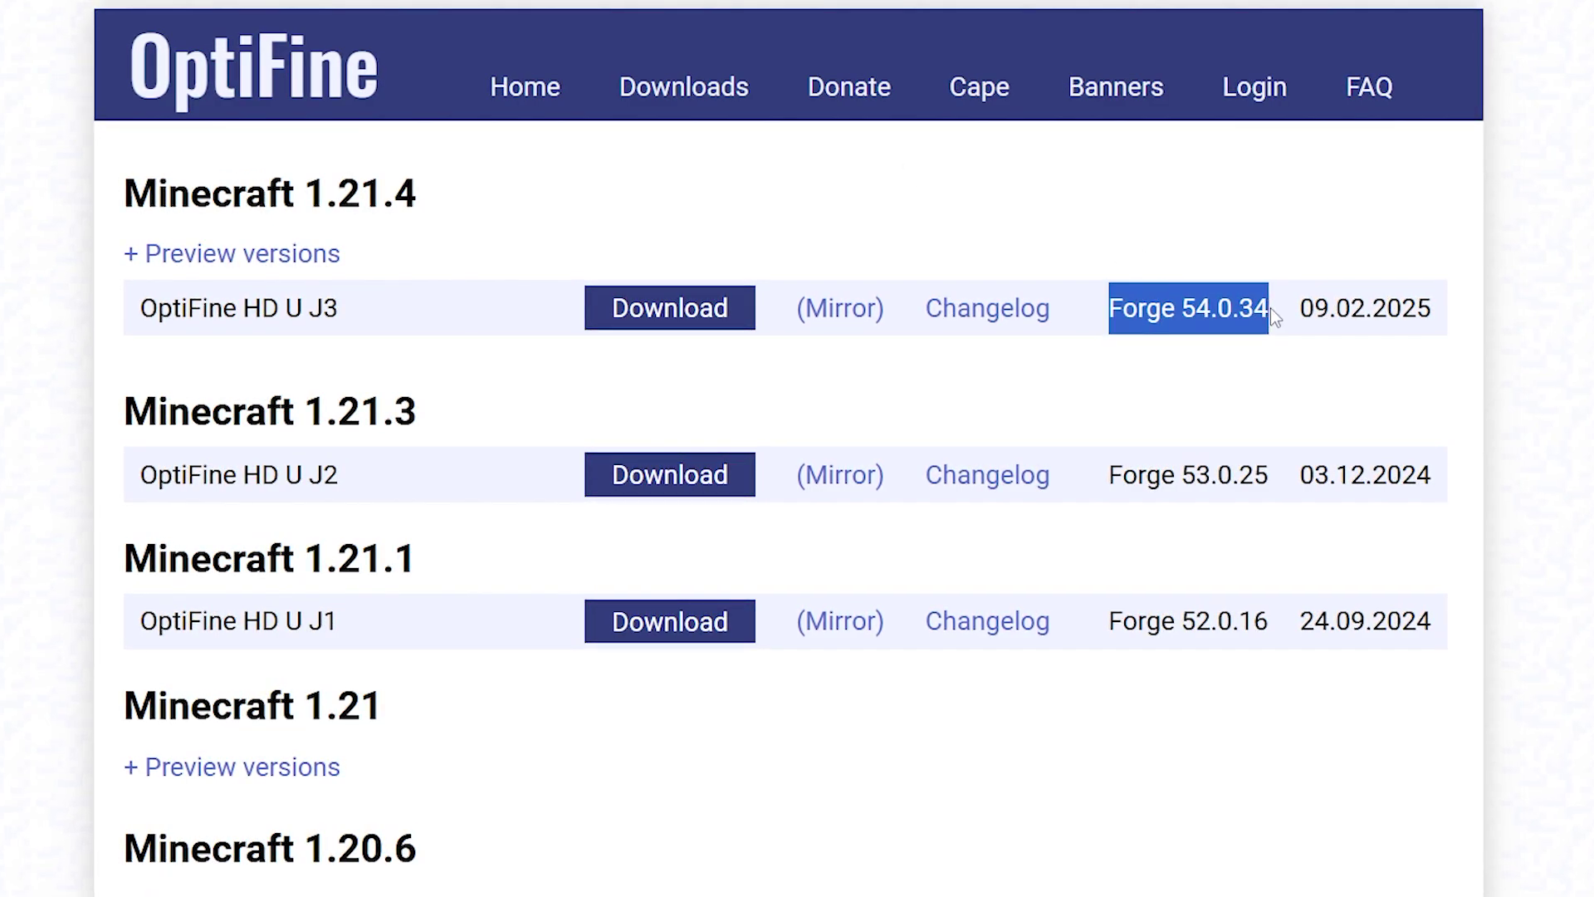
left_click(1270, 306)
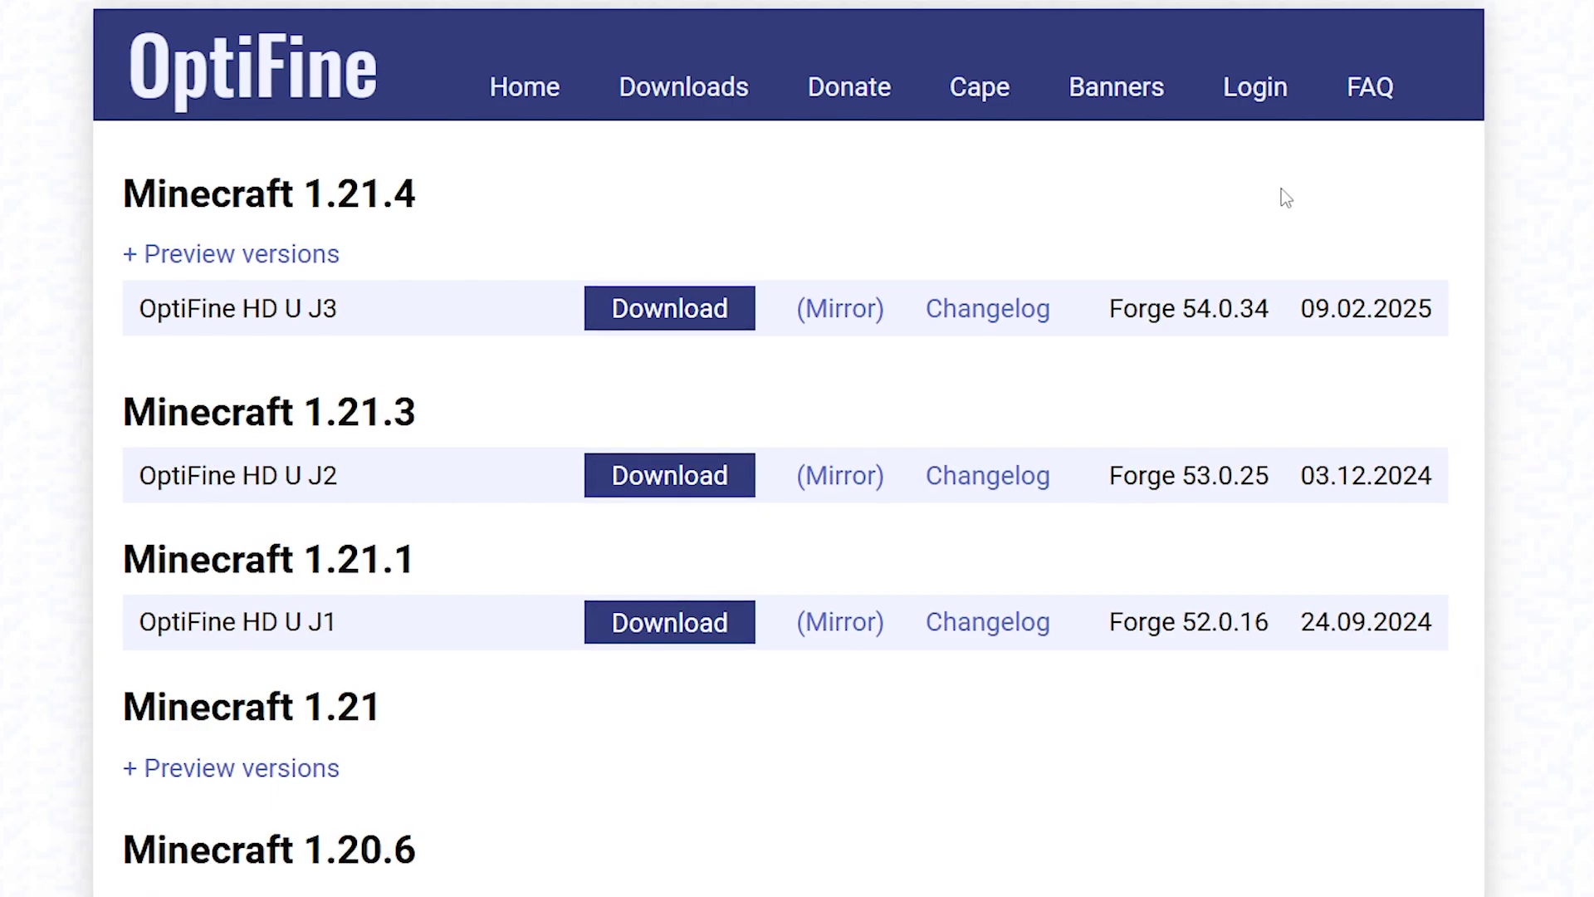
Step: Download the OptiFine HD U J3 jar for 1.21.4, skipping the ad, and install it into the launcher
left_click(684, 311)
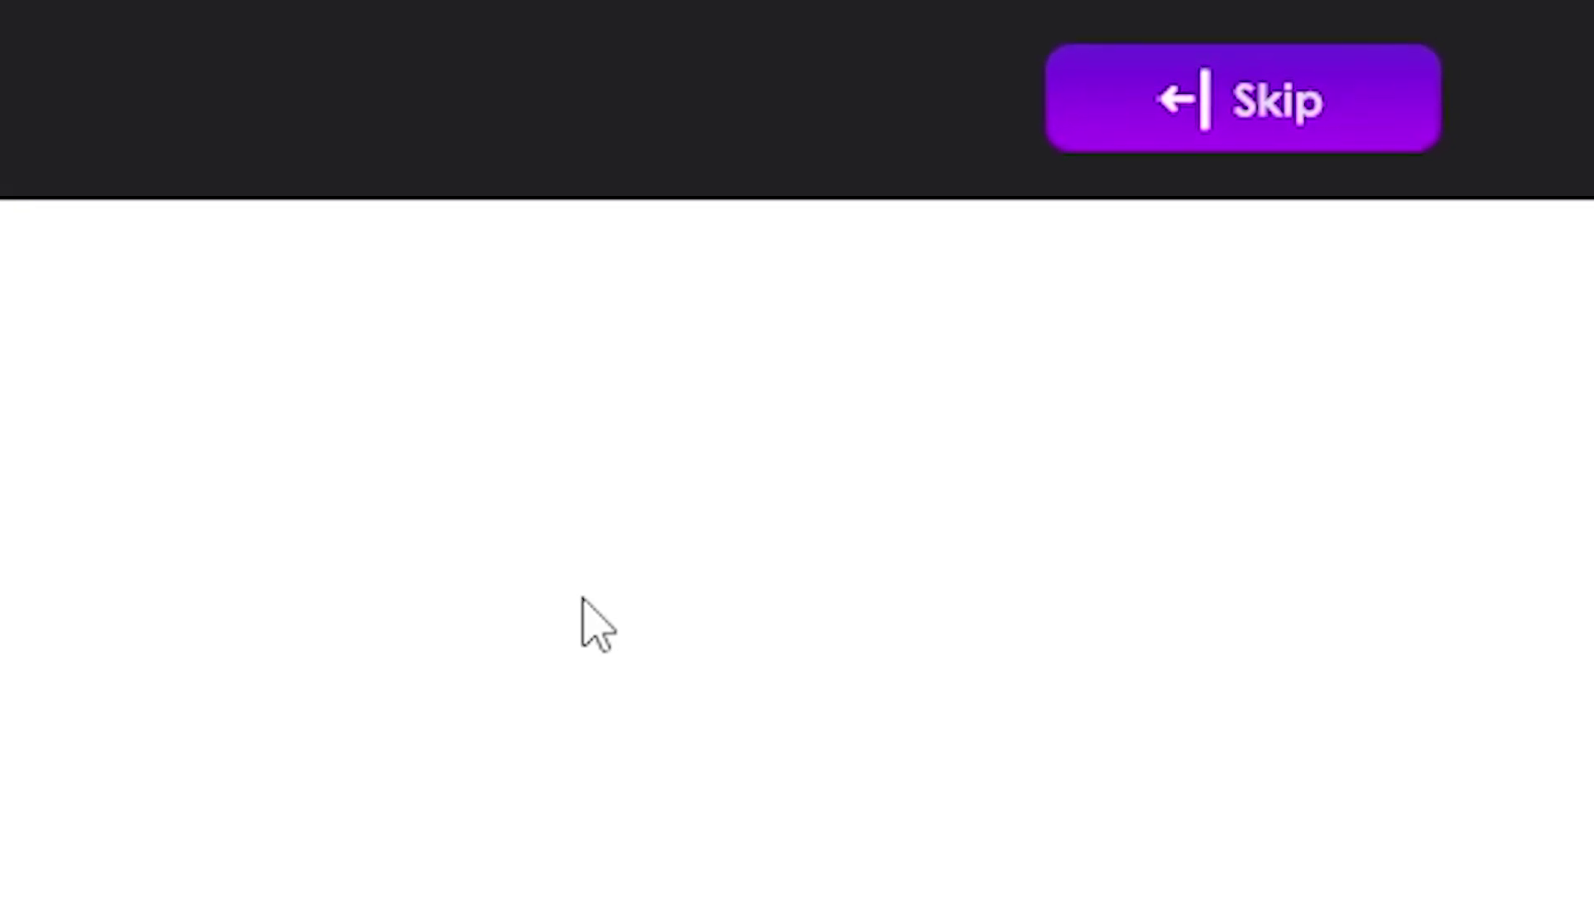
left_click(1238, 158)
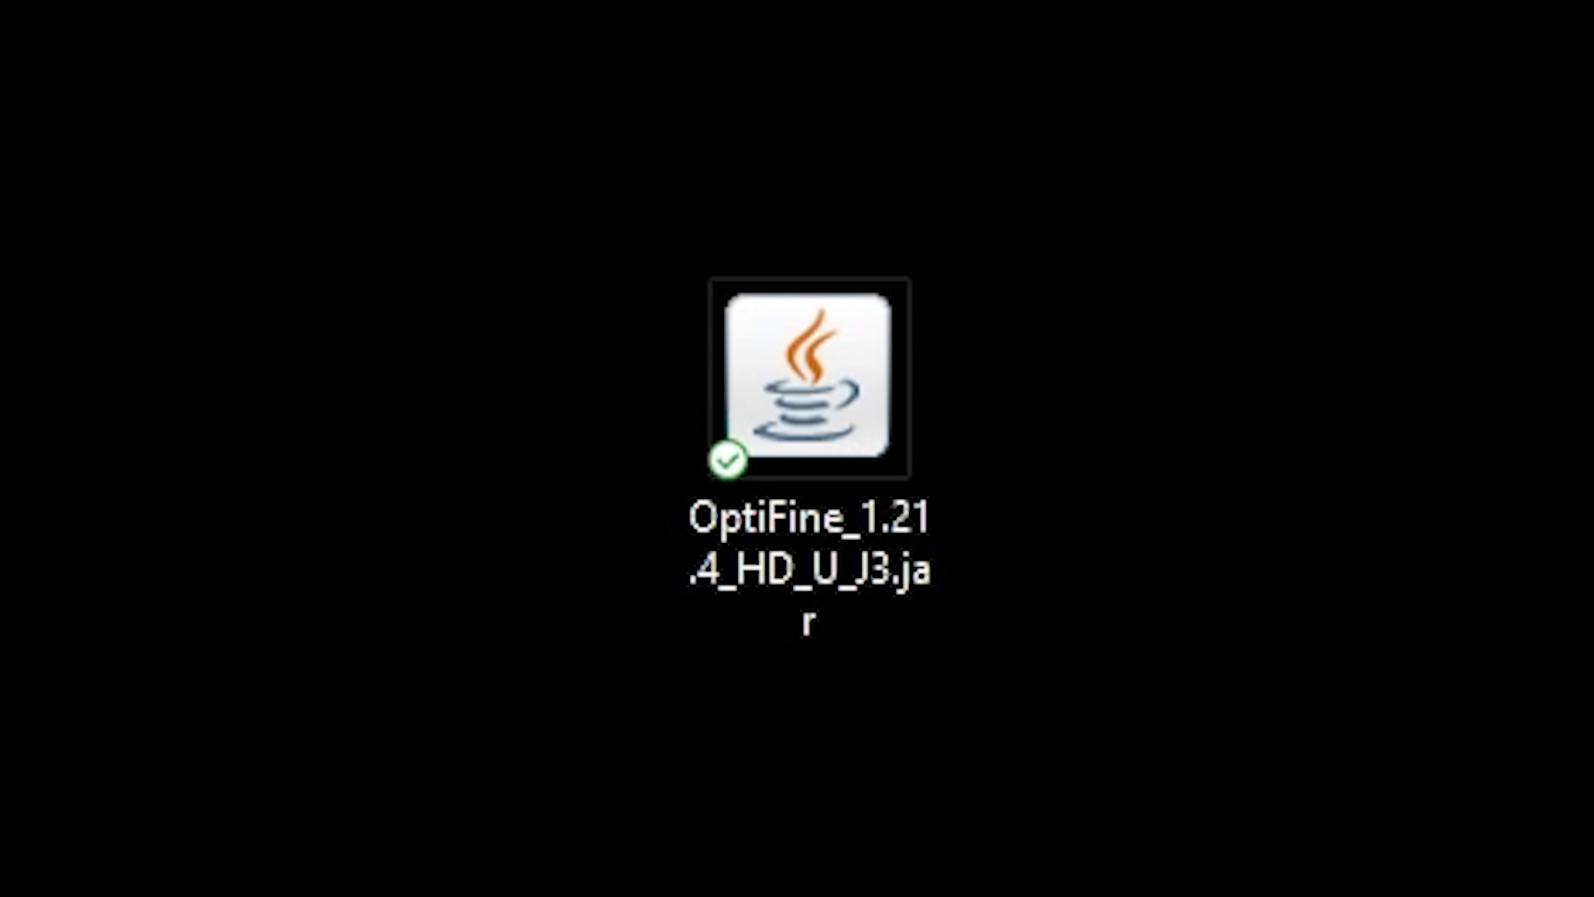
double_click(765, 448)
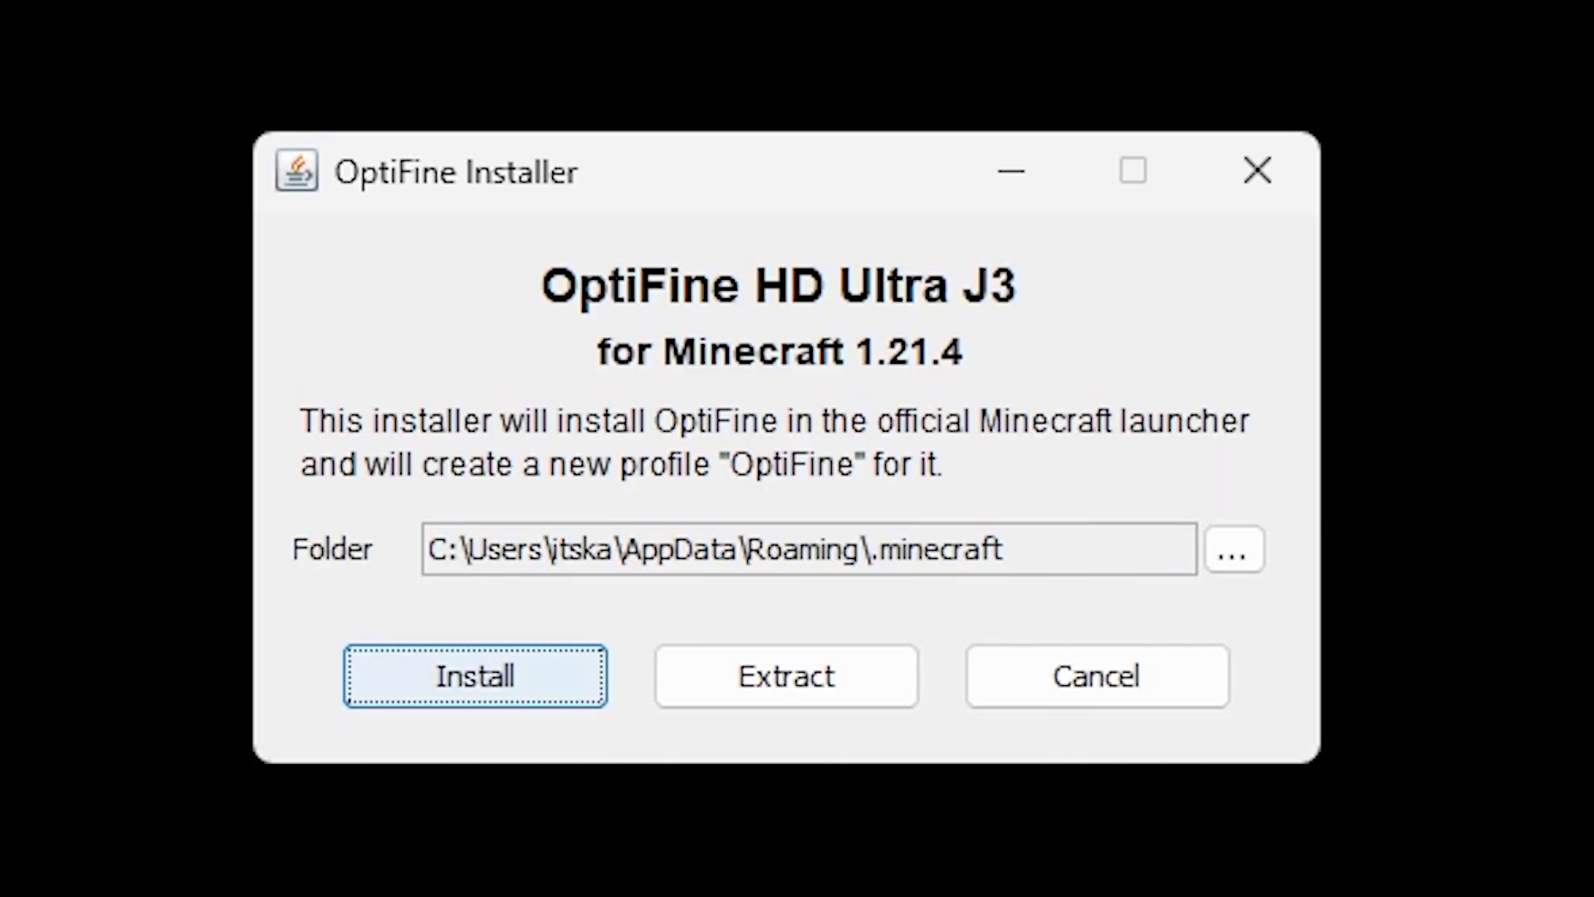
left_click(481, 697)
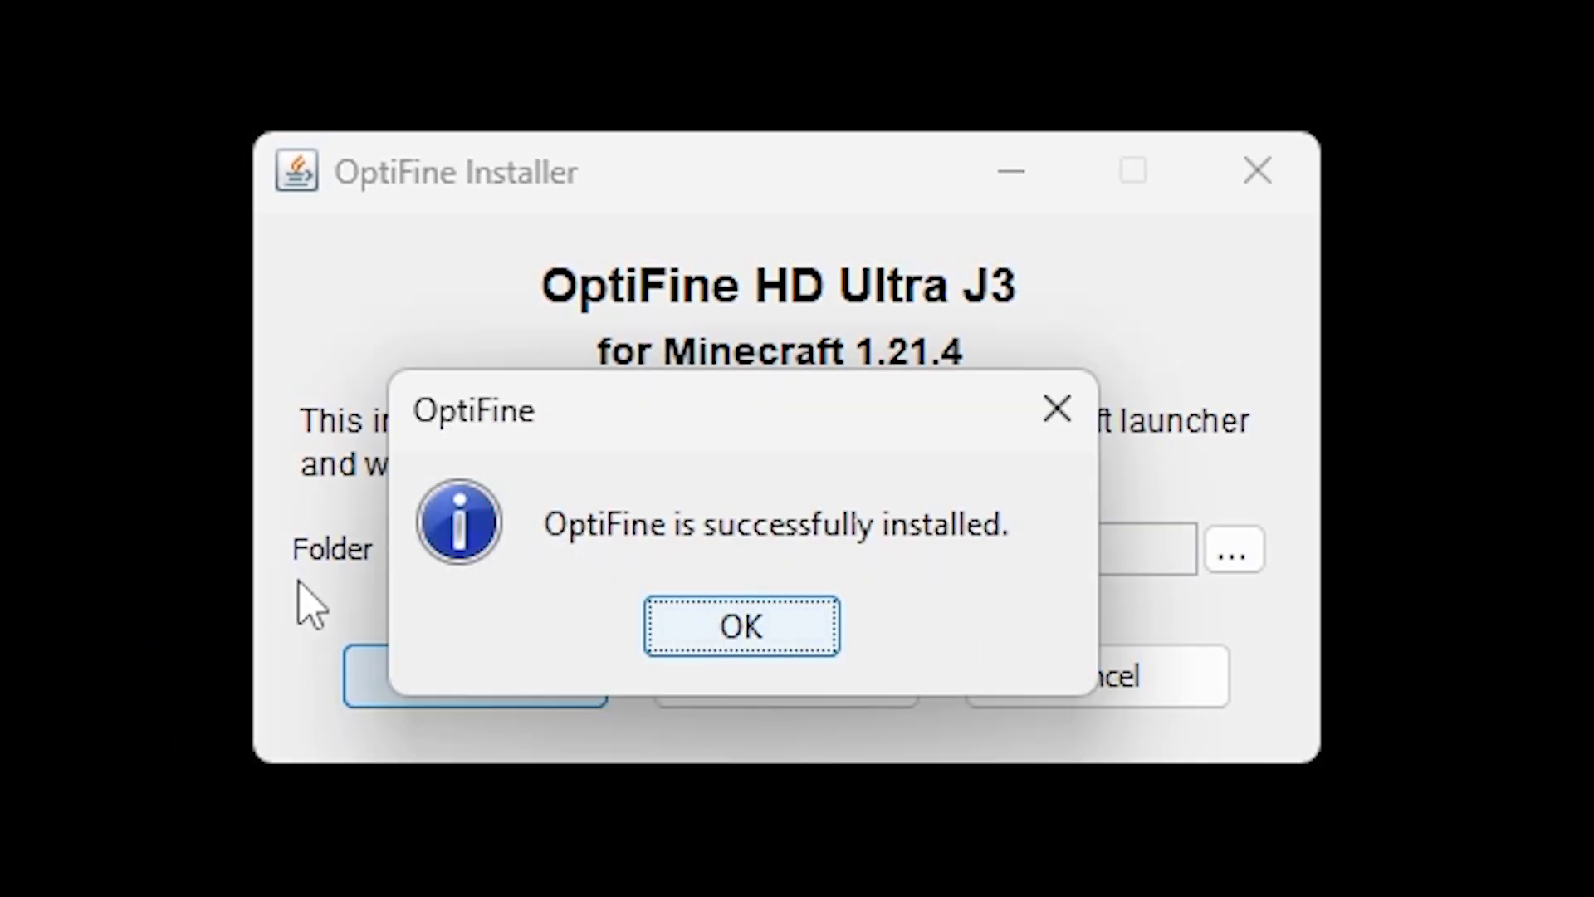
left_click(747, 656)
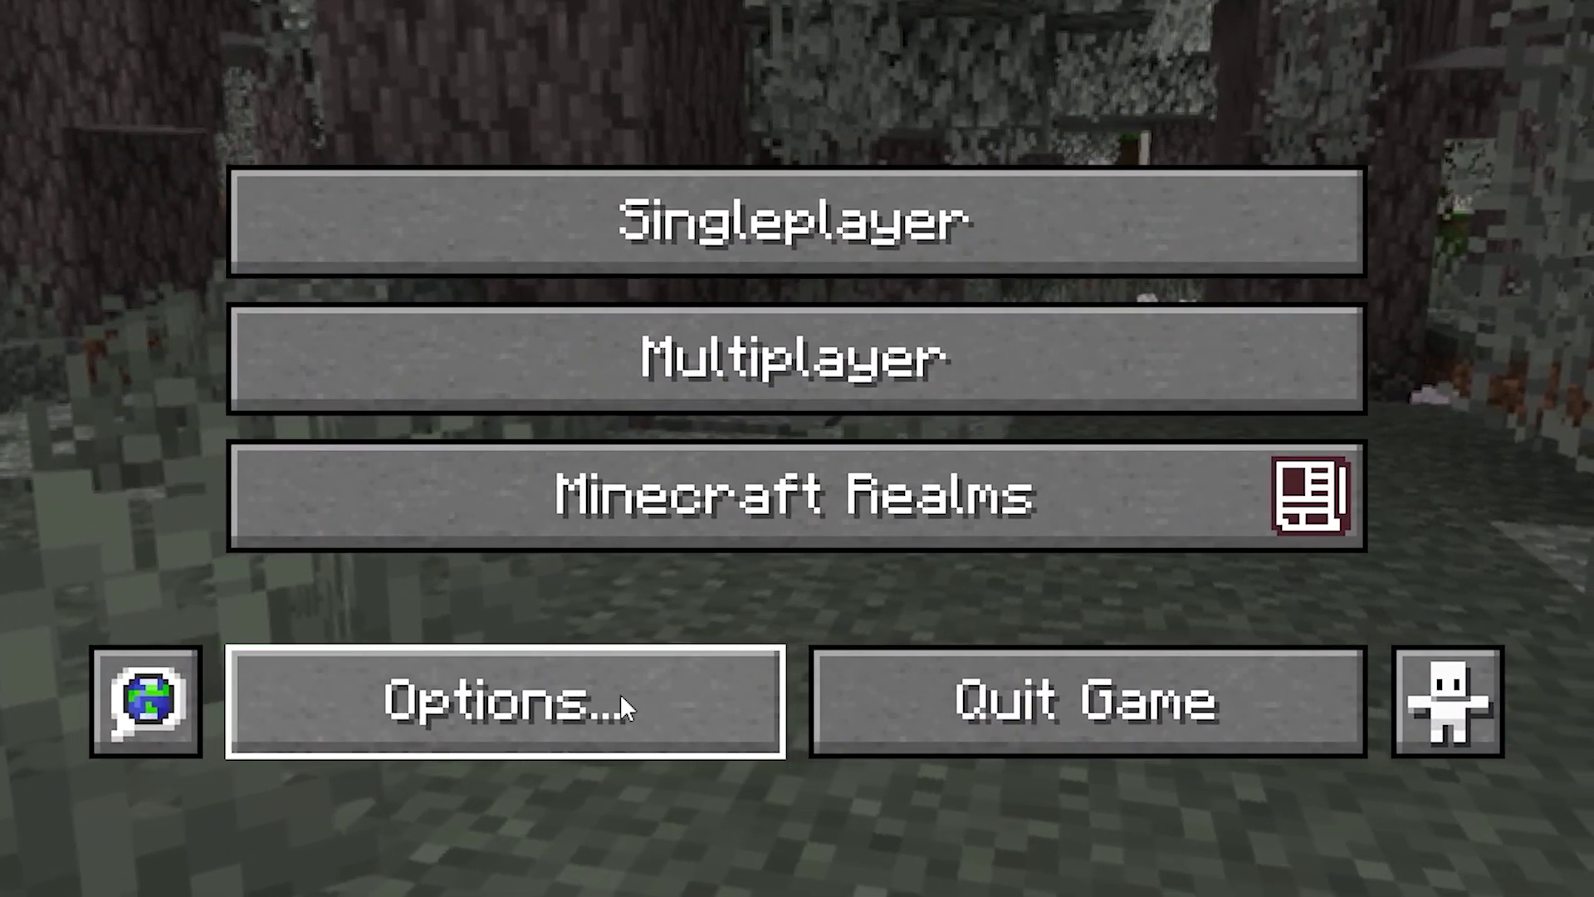
Step: From the title screen, go through Options and Video Settings to the Shaders screen
left_click(620, 694)
left_click(919, 319)
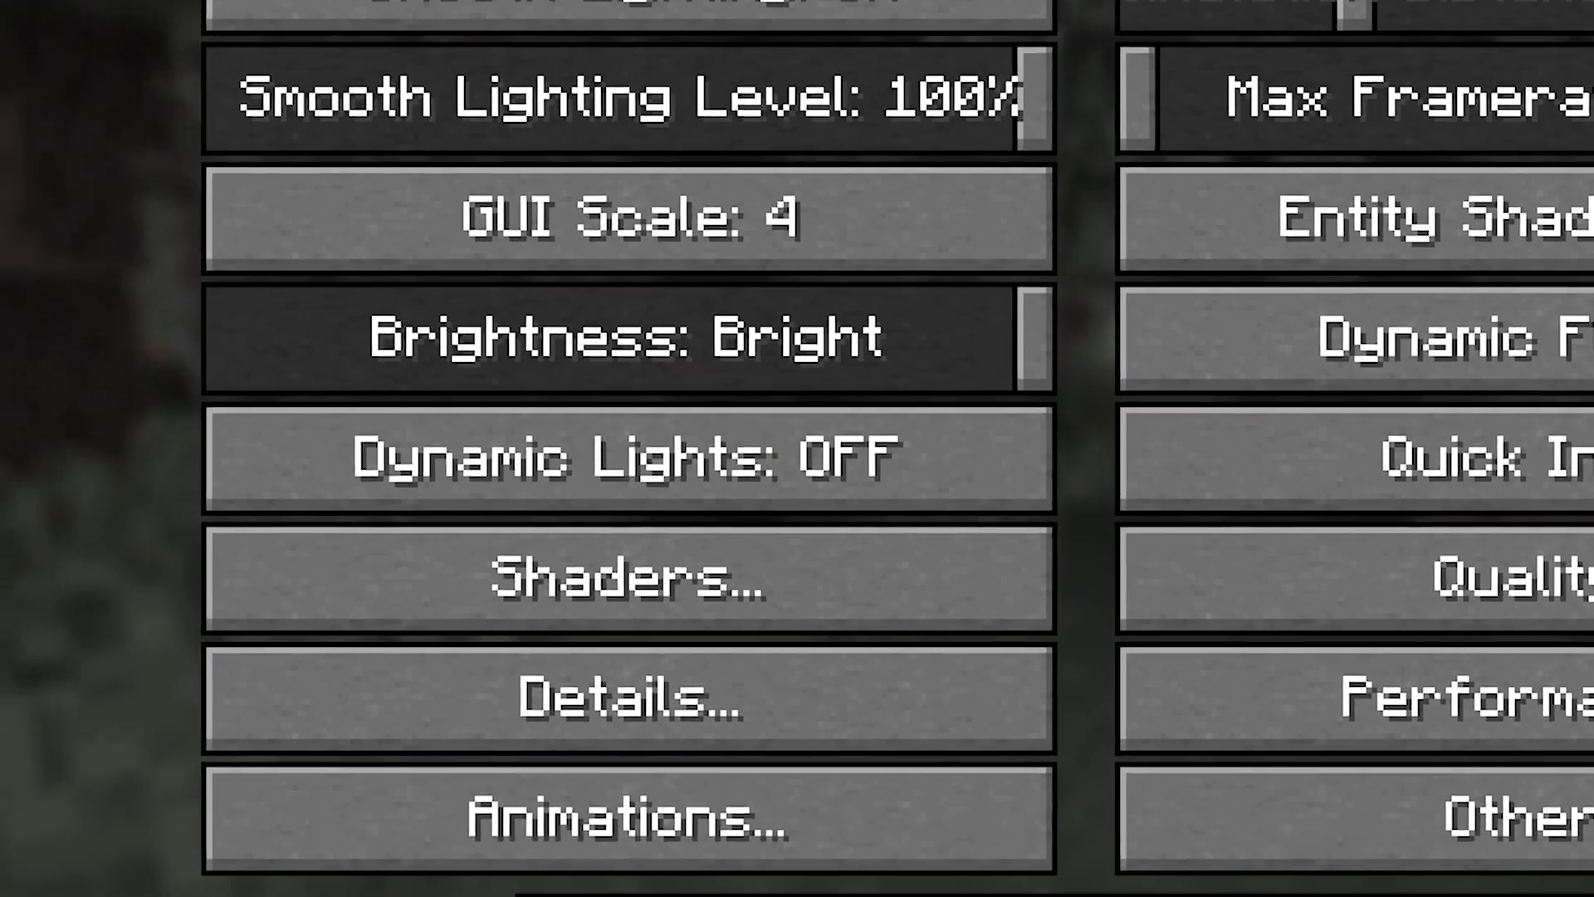
left_click(925, 568)
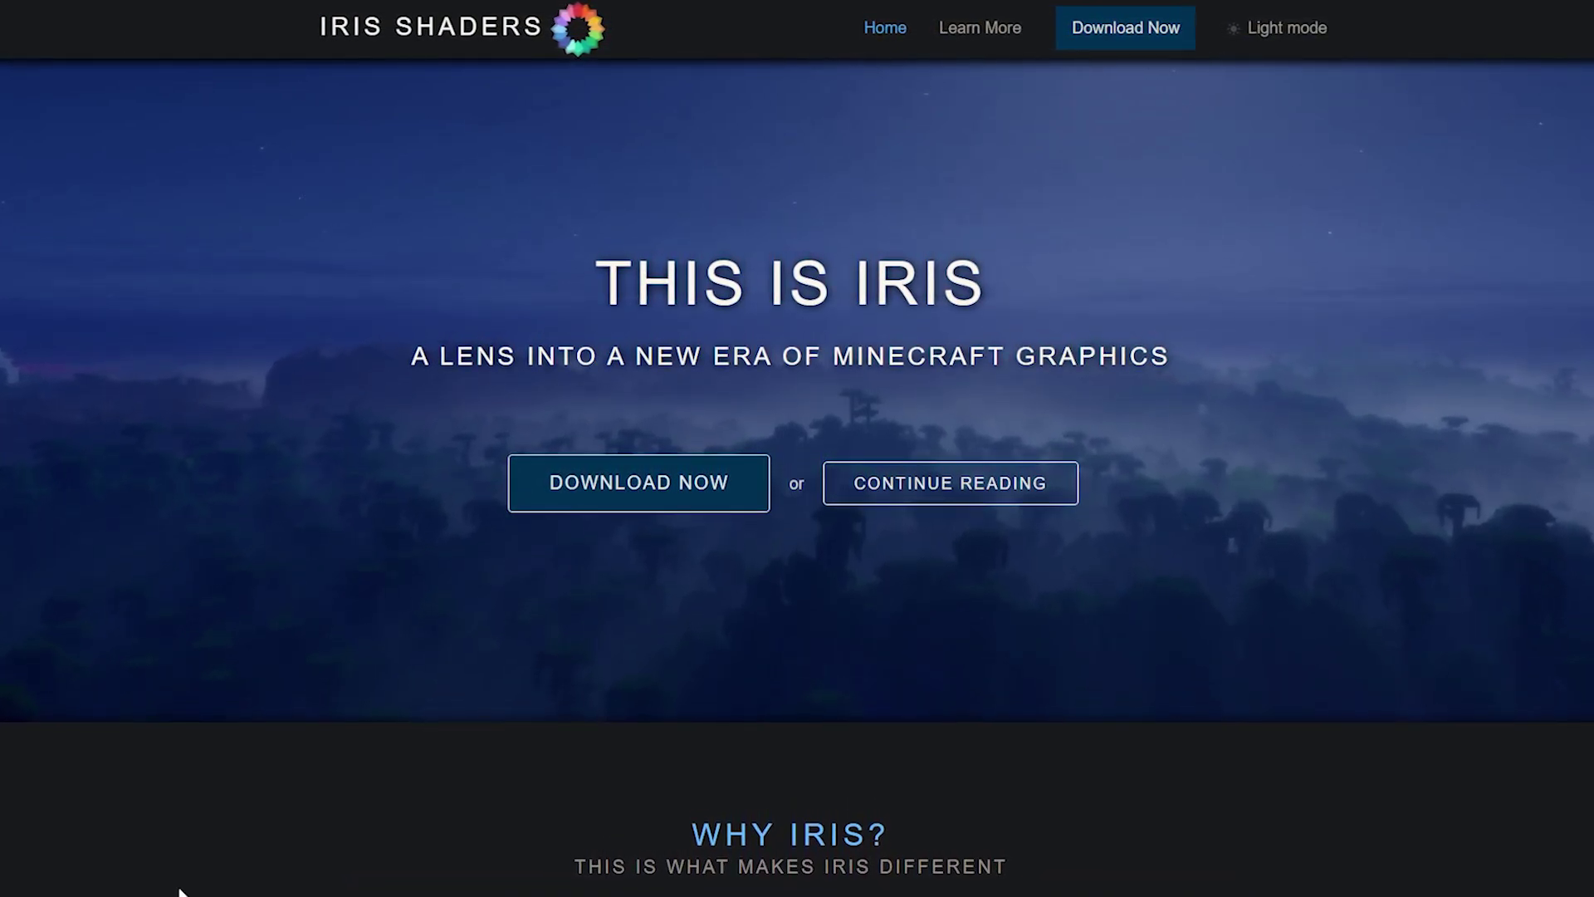
Step: Go to the Iris installer section, point out its heading, and download the Universal Jar installer
left_click(733, 490)
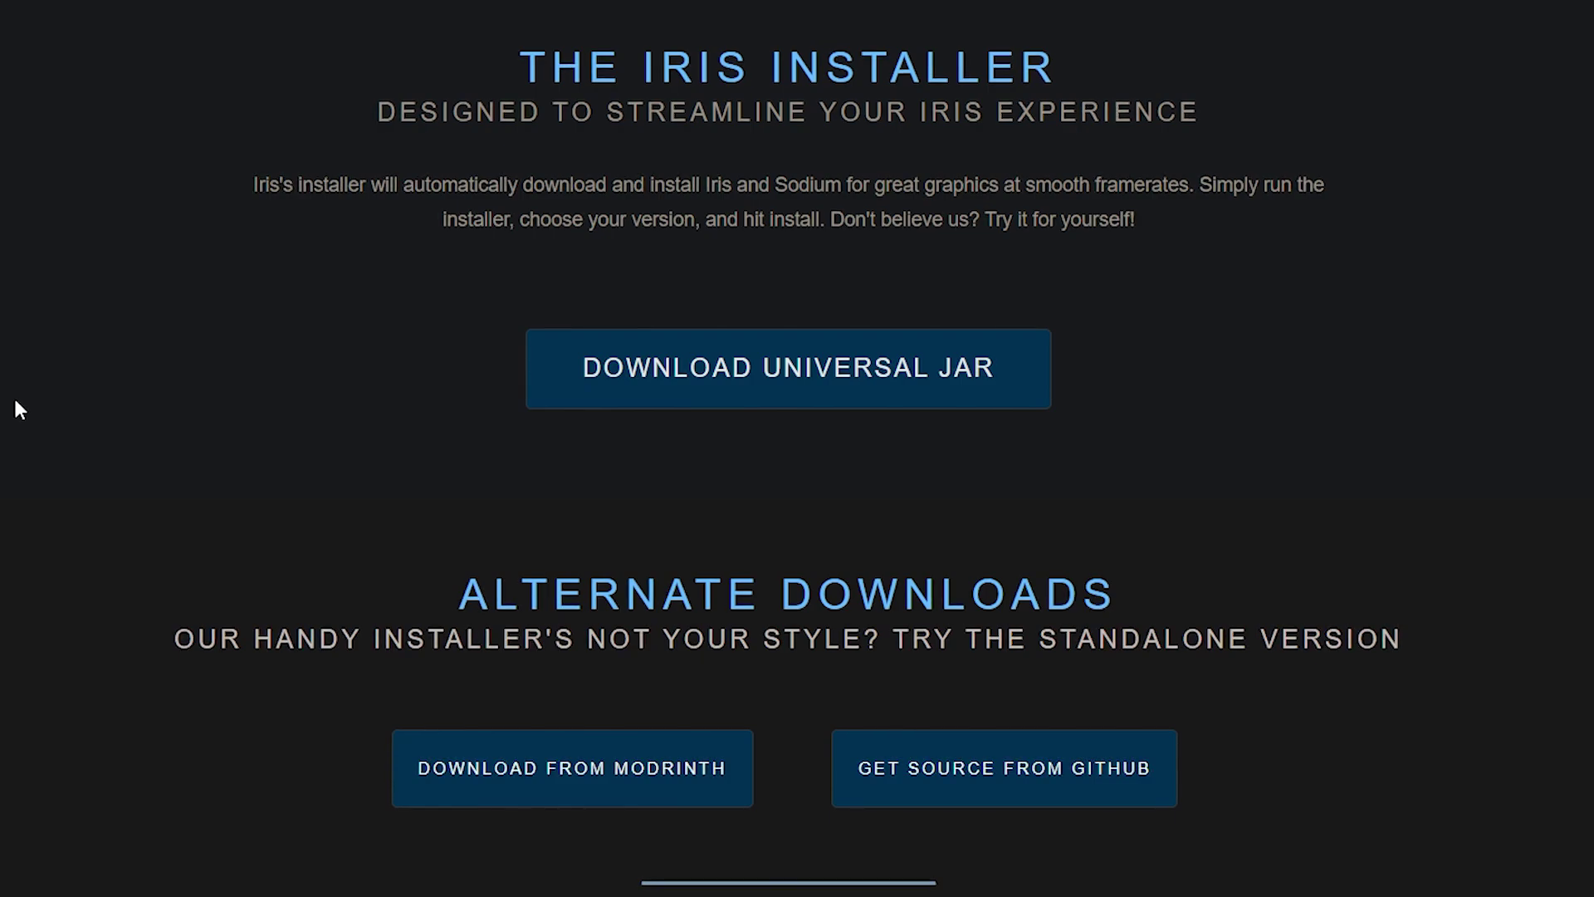
left_click_drag(355, 70, 1113, 81)
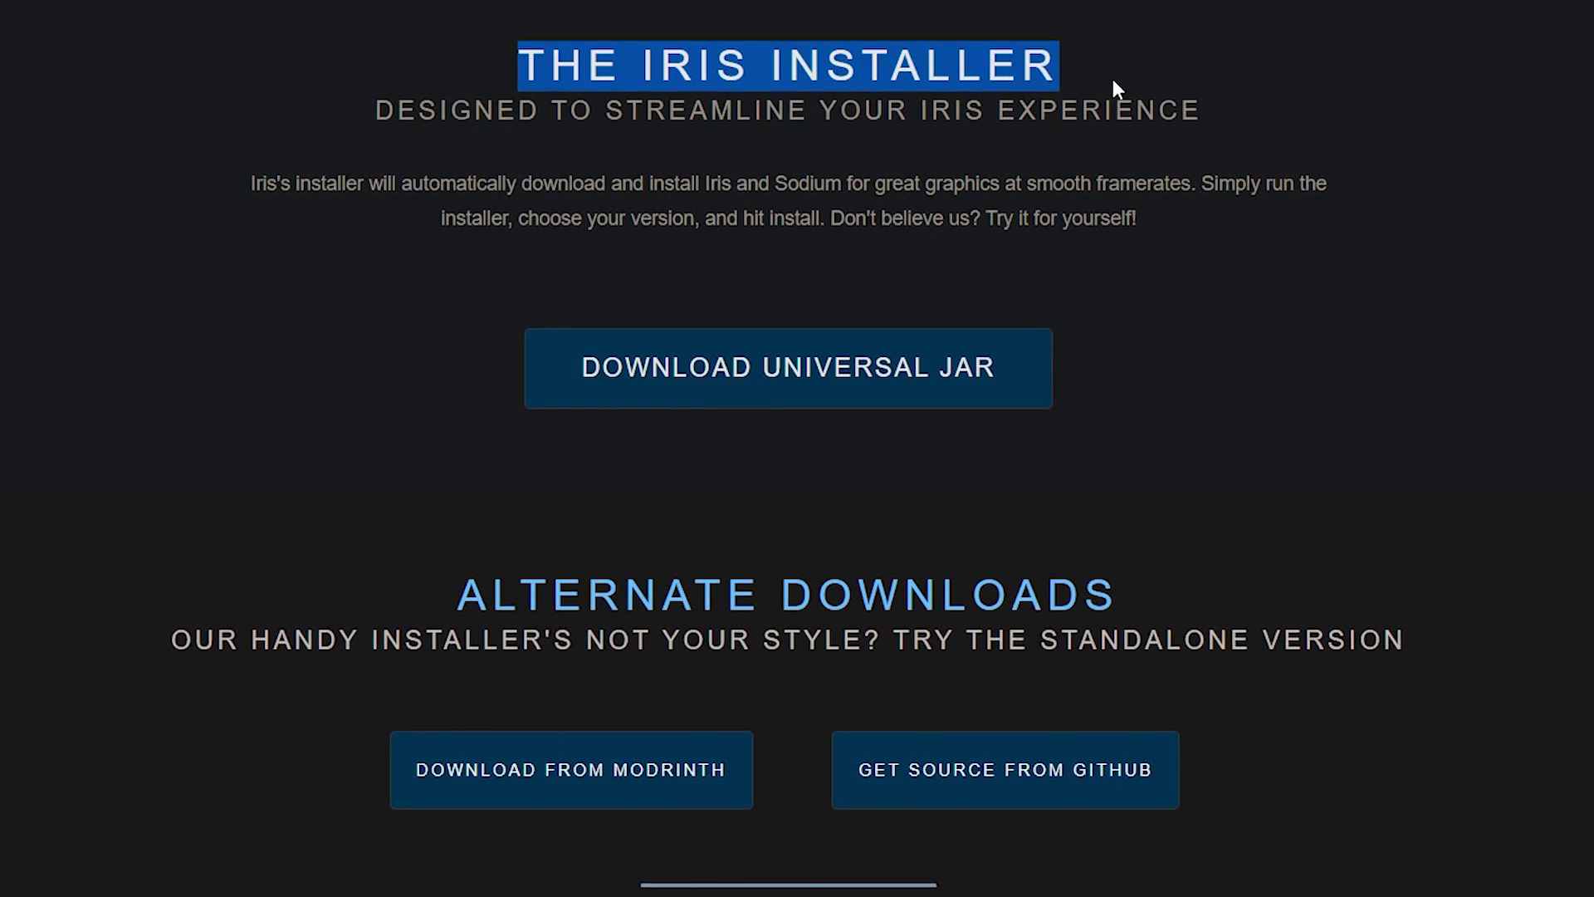
left_click(1095, 67)
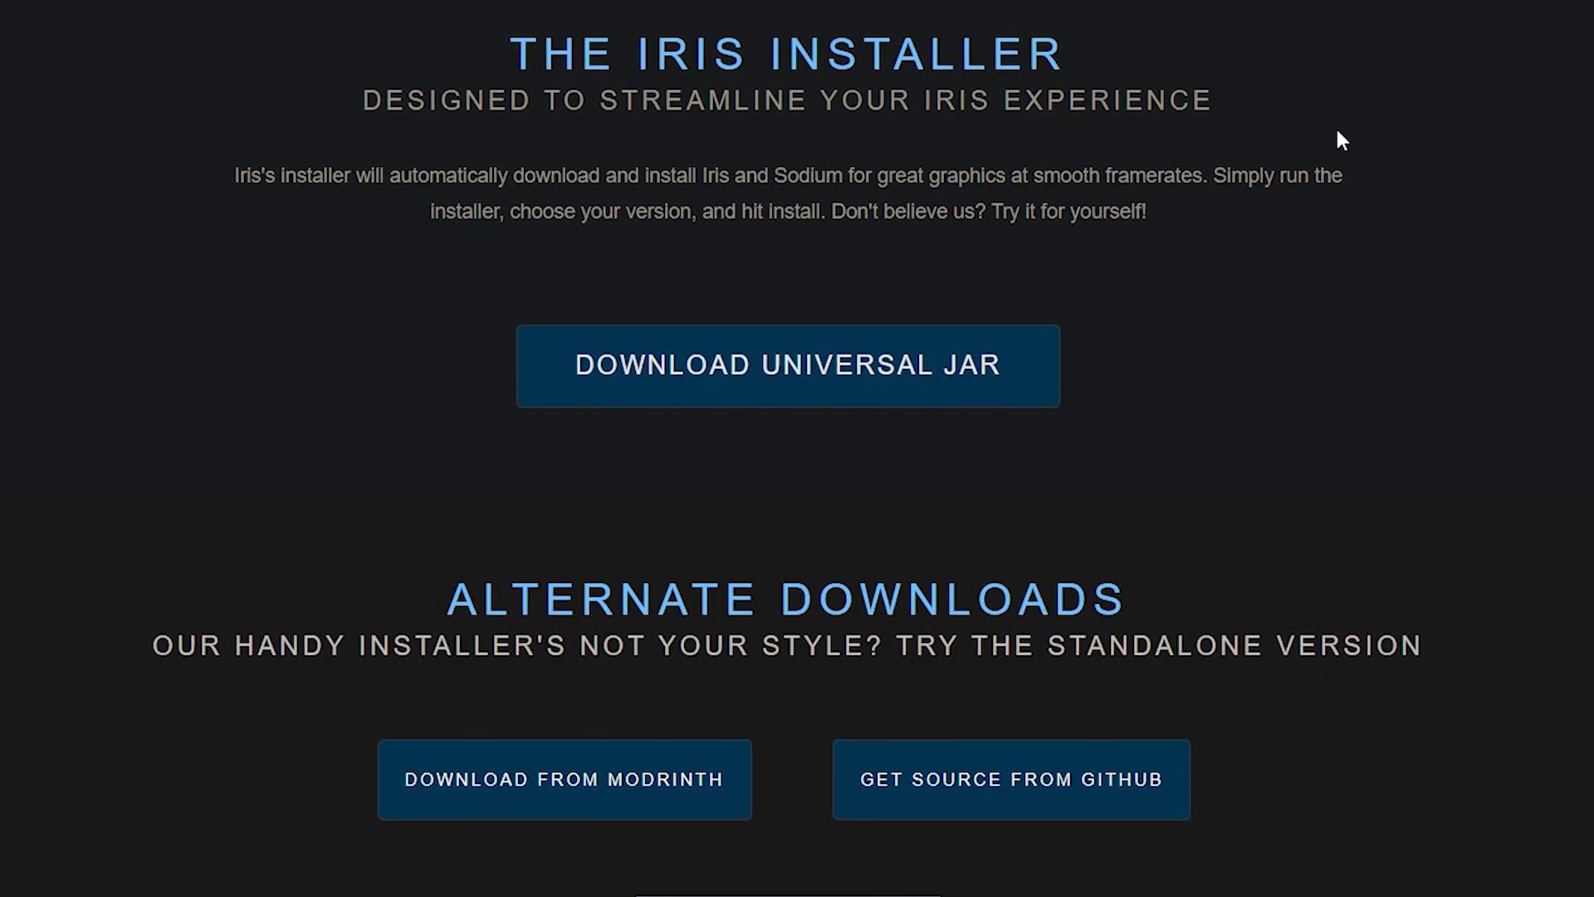
left_click(564, 779)
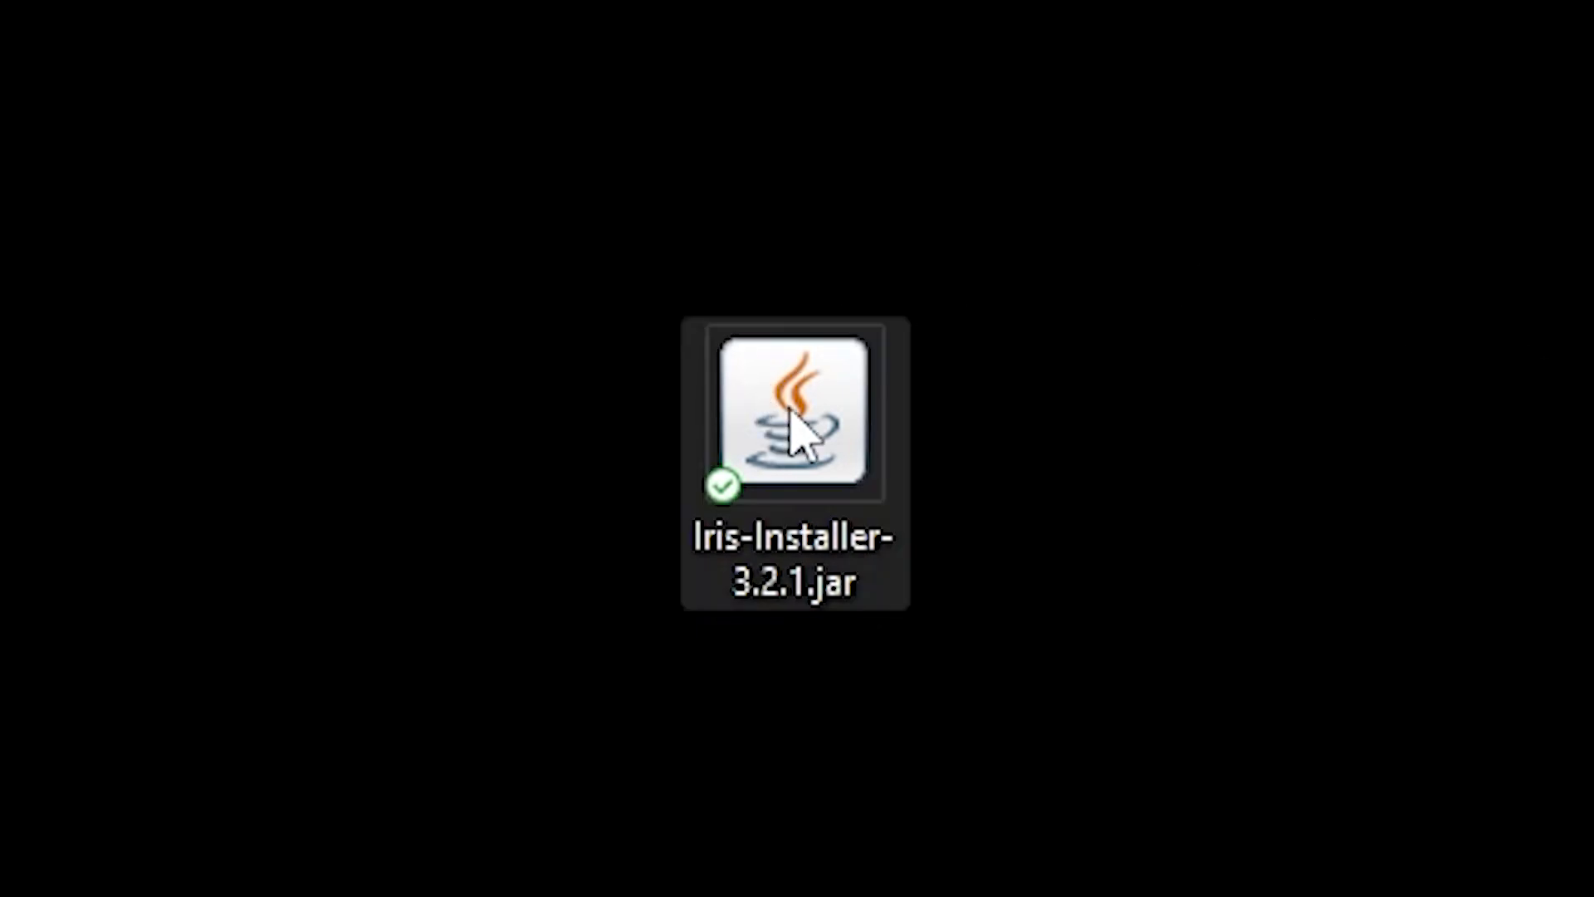
Step: Run the Iris installer for 1.21.5 with Iris + Fabric, approving the existing mods folder update
double_click(790, 406)
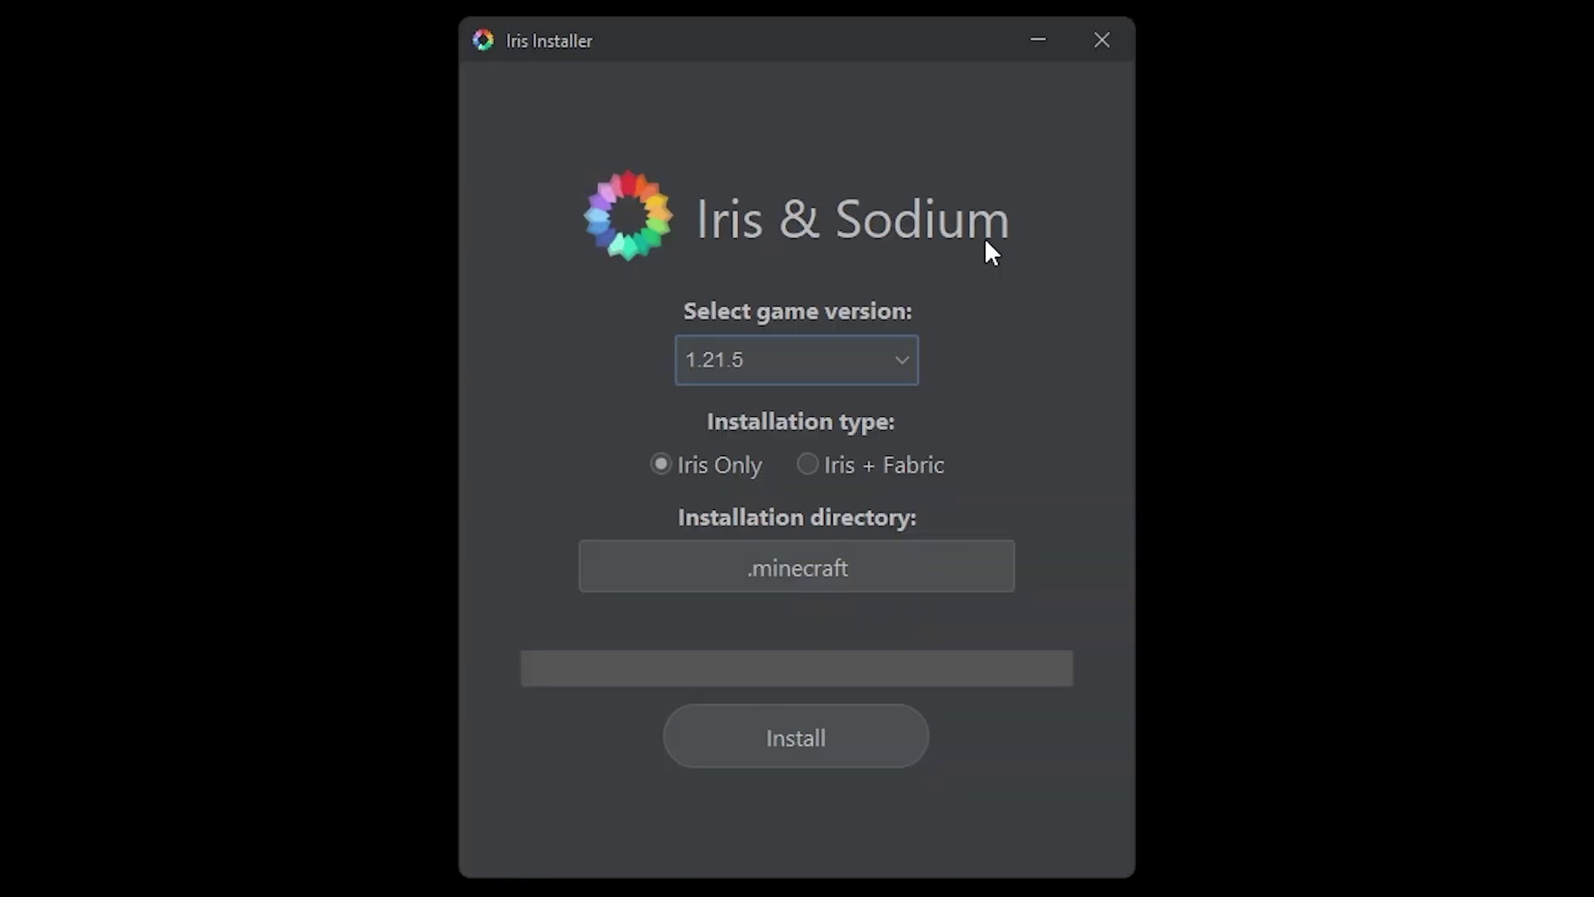
left_click(878, 365)
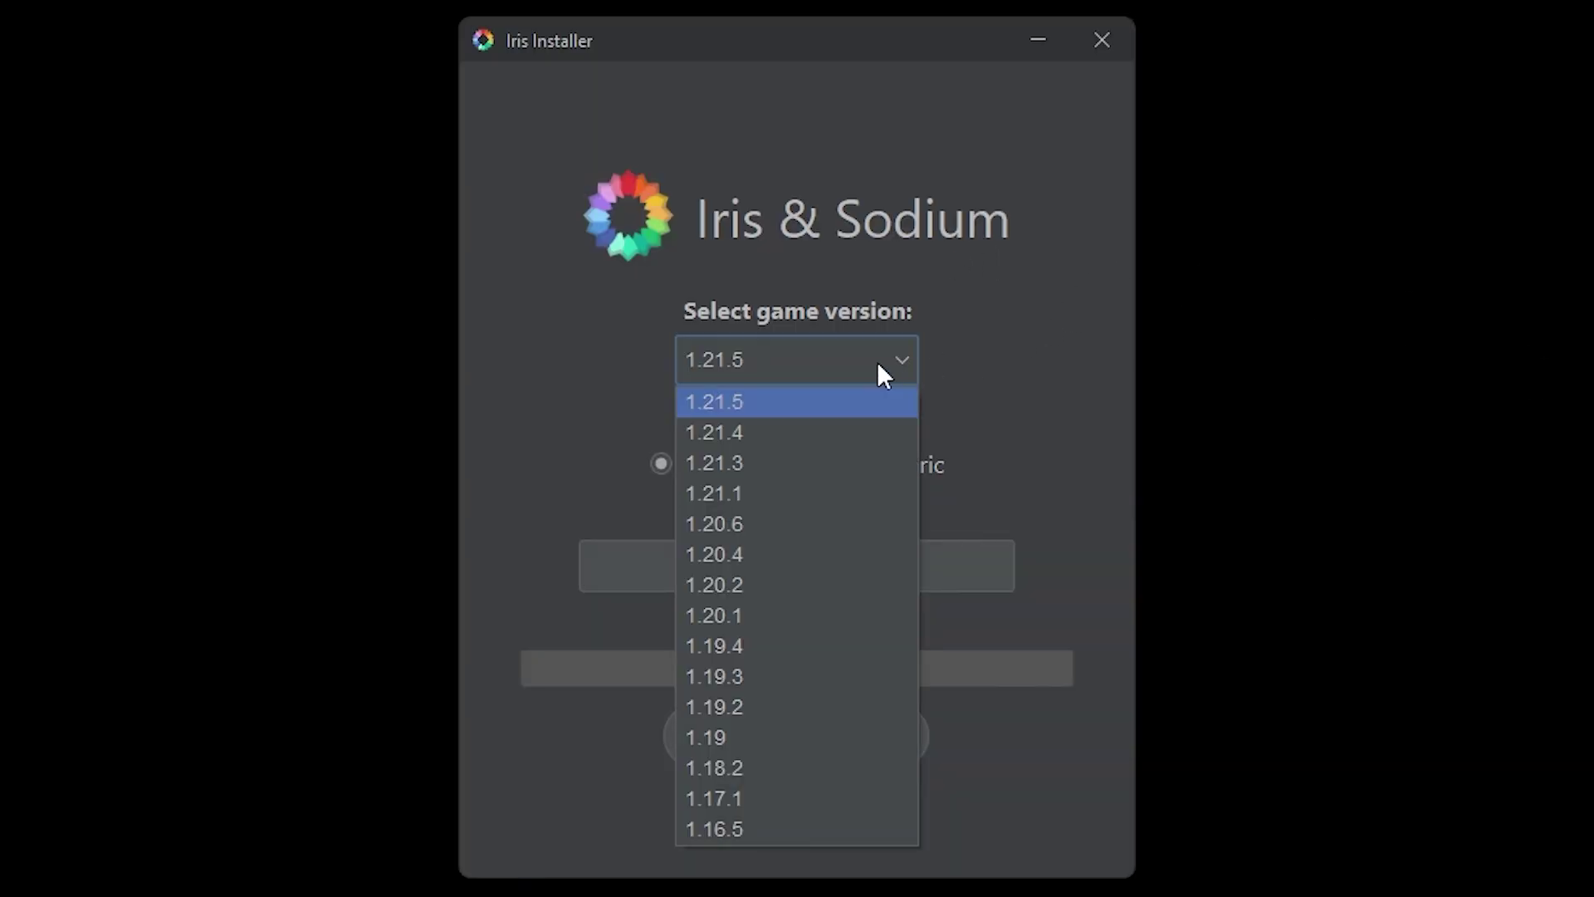
left_click(1044, 298)
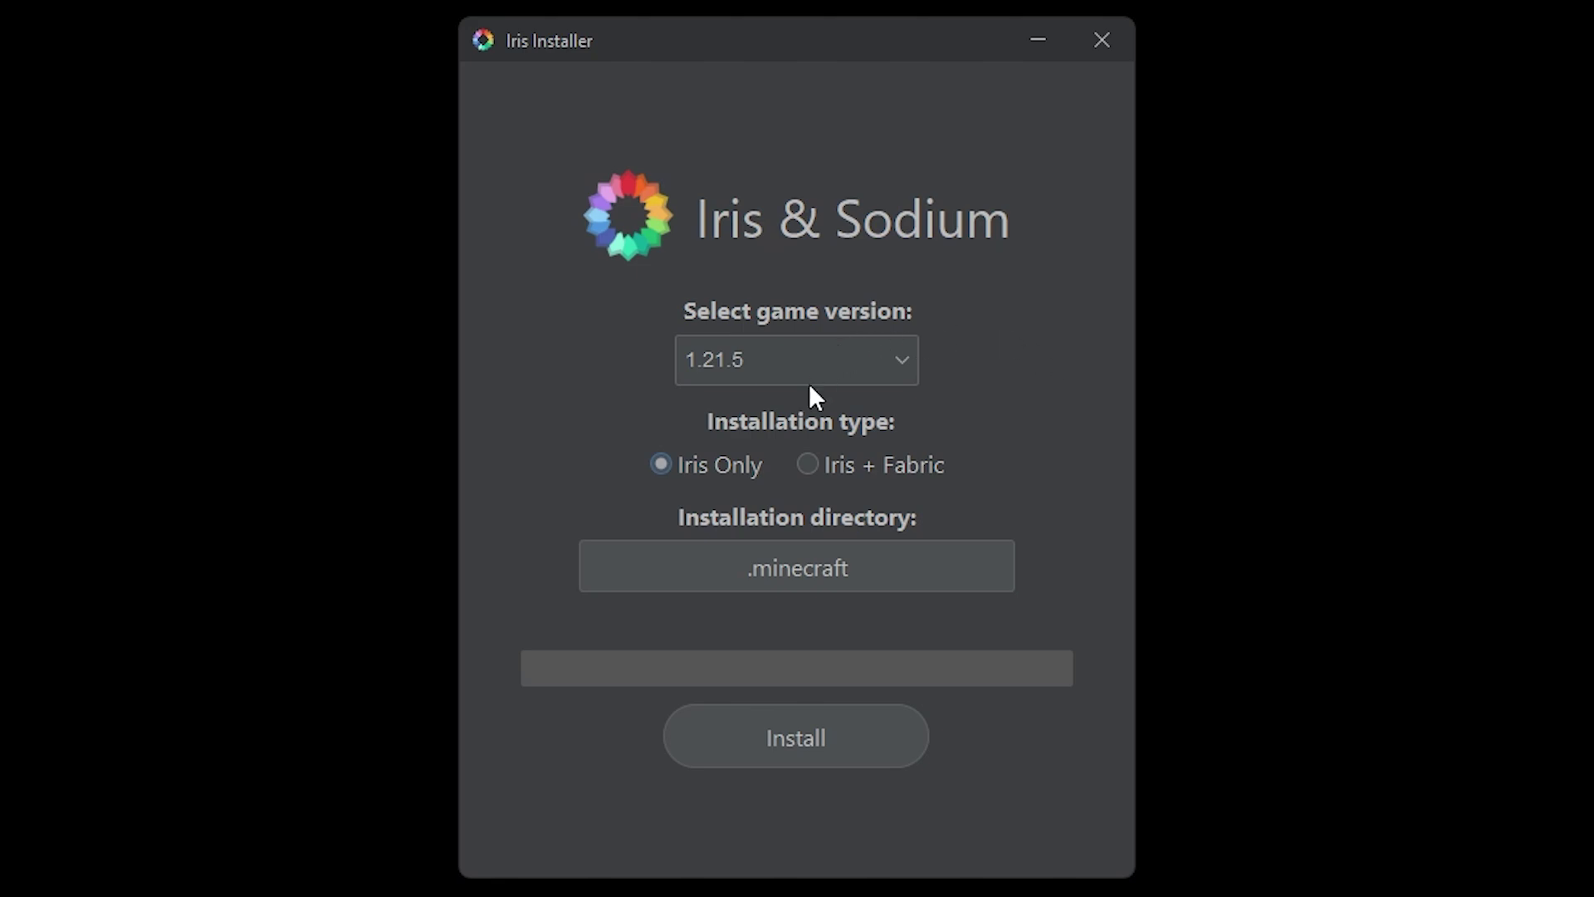
left_click(815, 462)
left_click(814, 743)
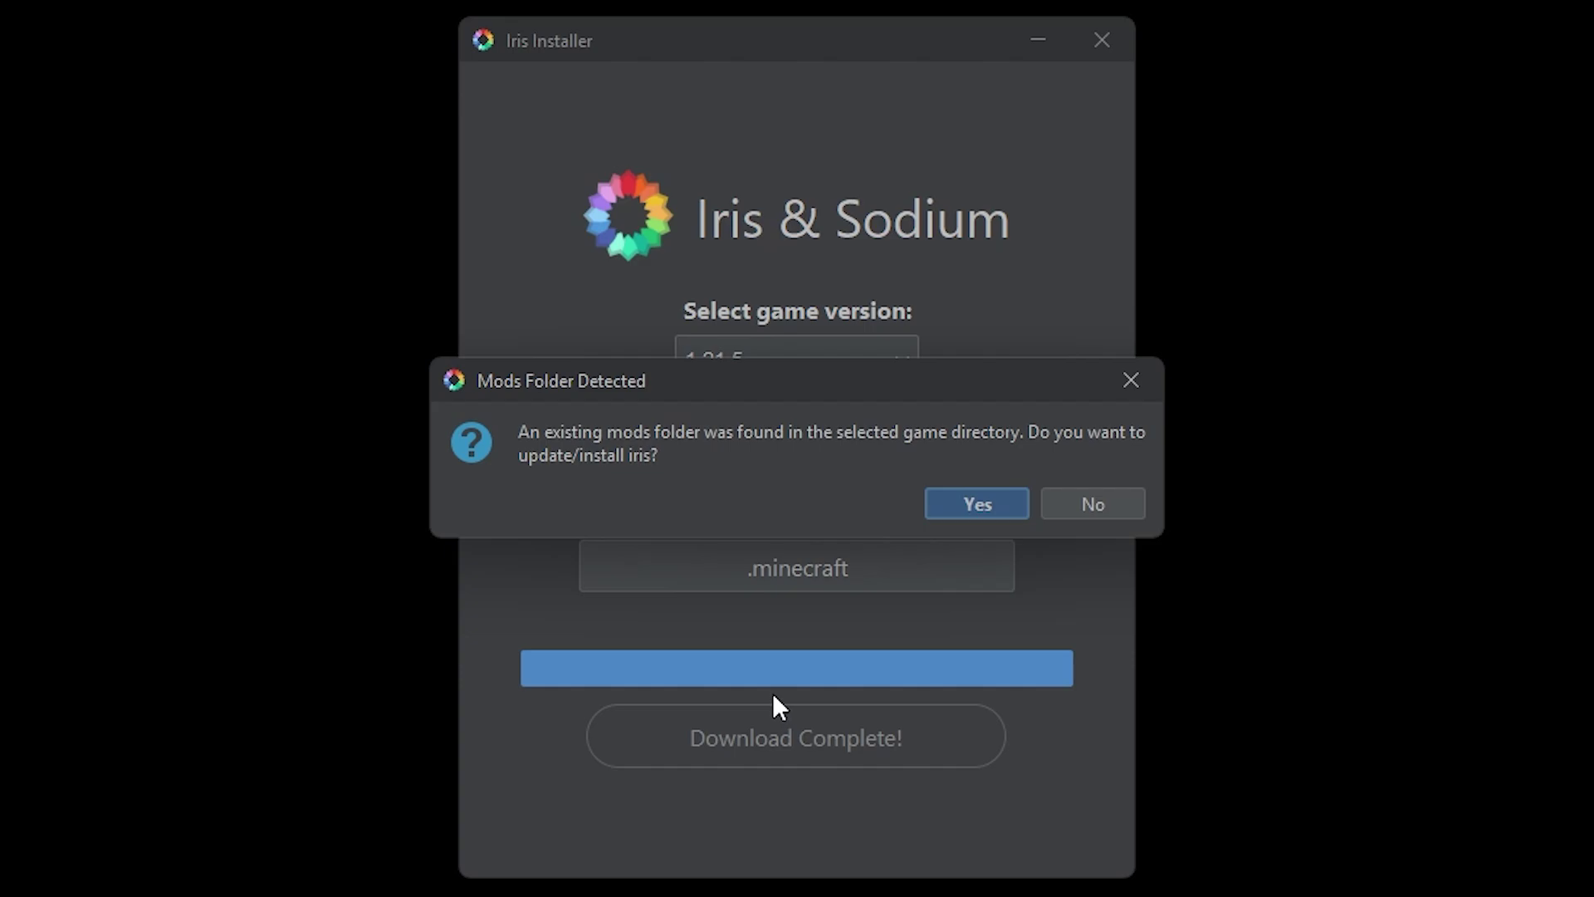
left_click(980, 504)
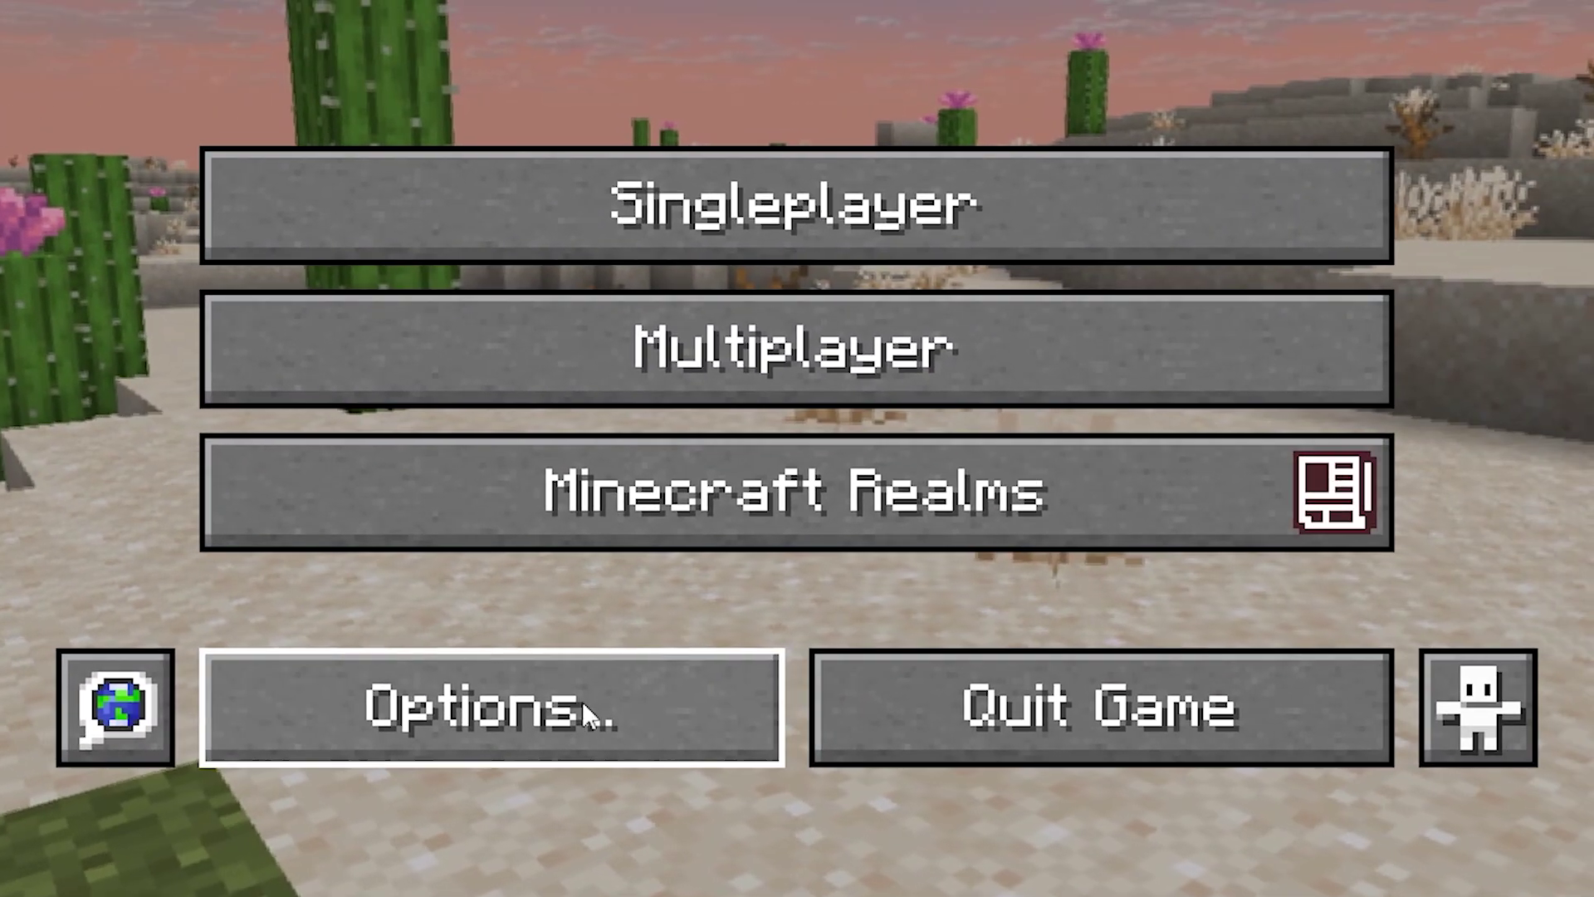
Step: From the title screen, go through Options and Video Settings to the Shader Packs list
left_click(585, 708)
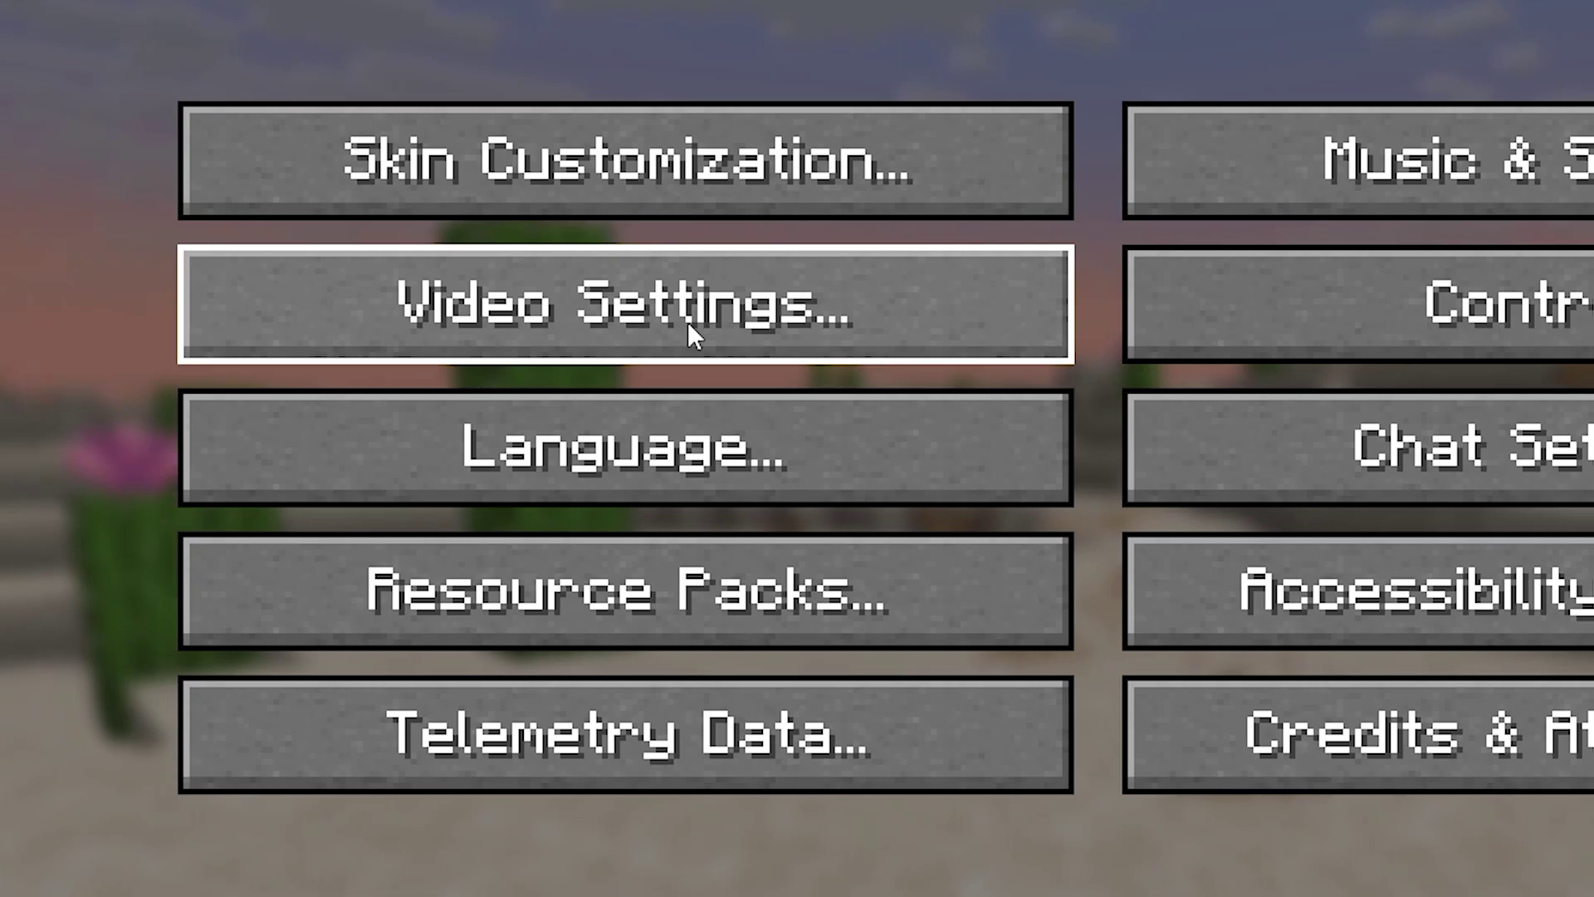
left_click(687, 322)
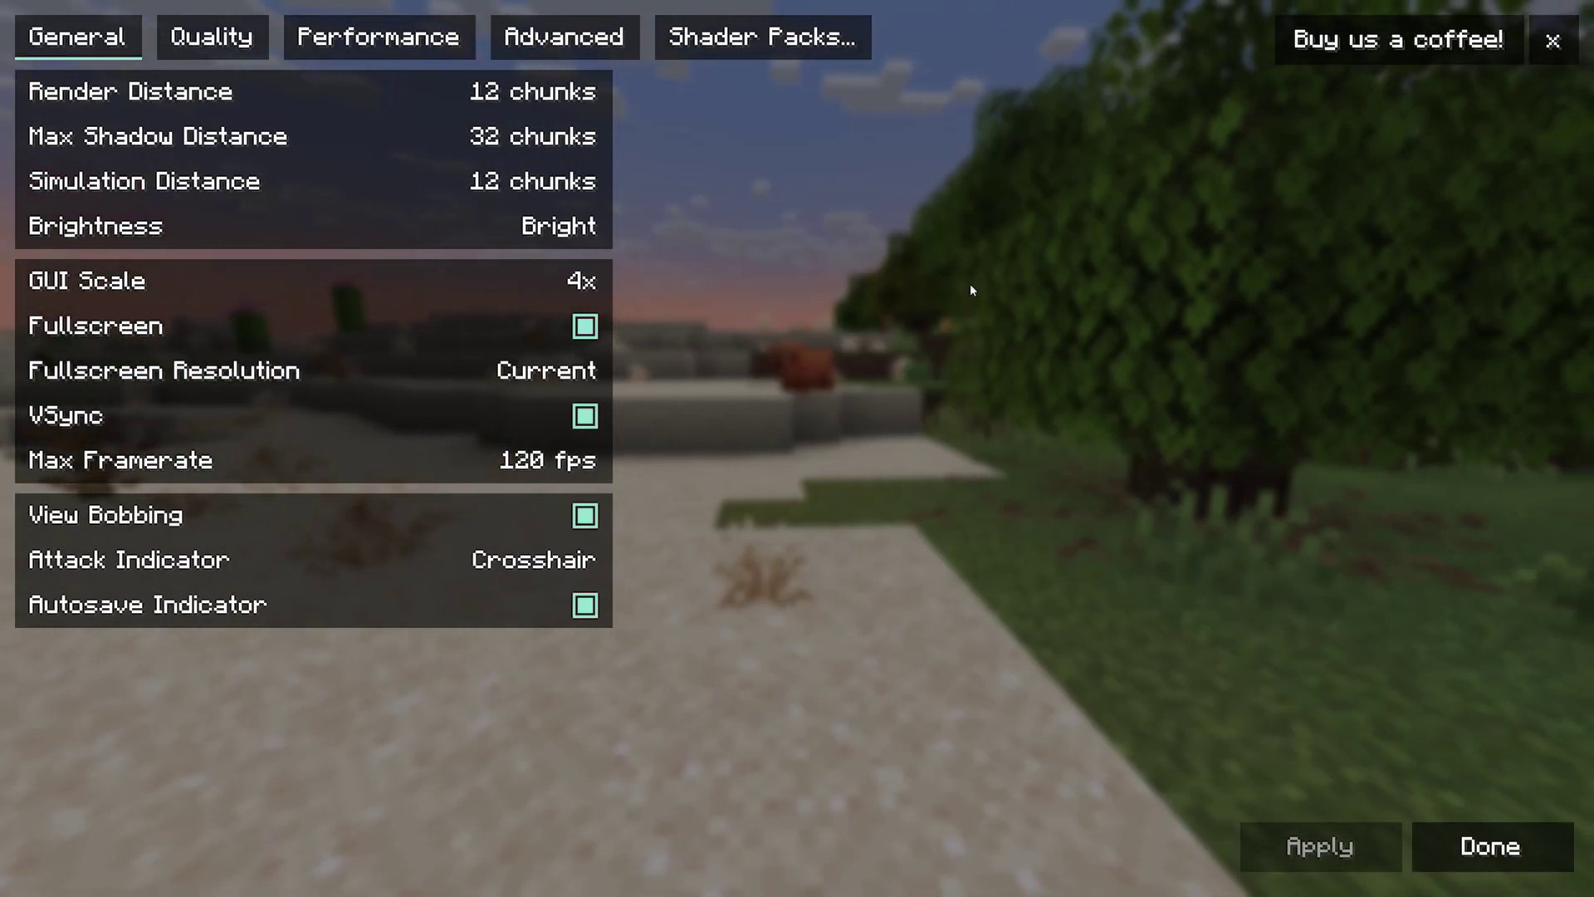
left_click(818, 40)
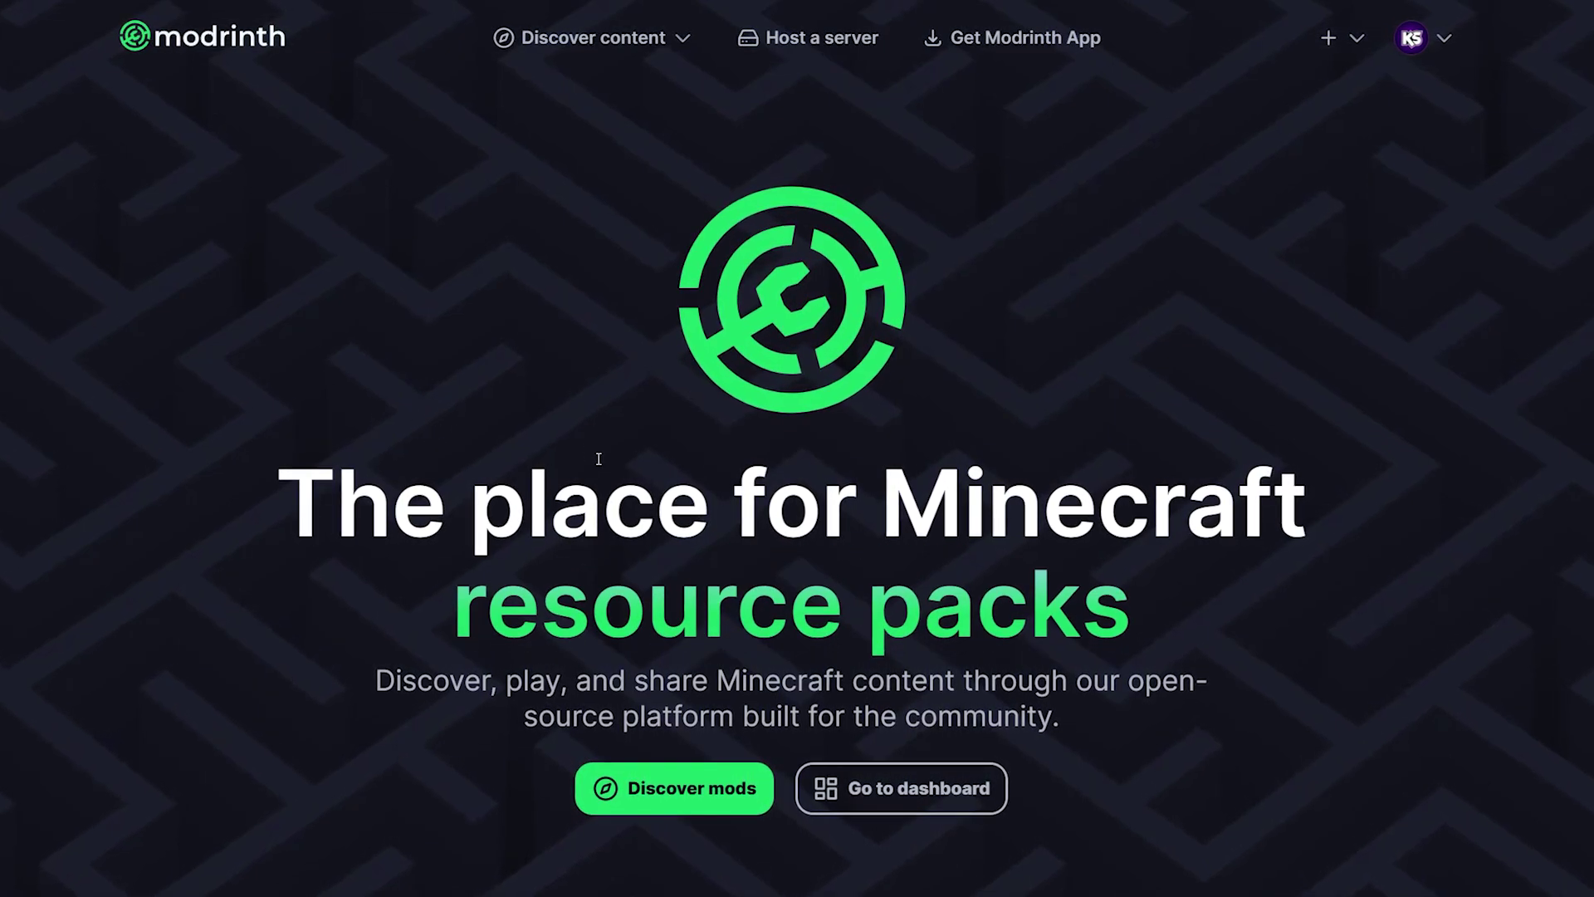
Step: Browse Modrinth's shader packs and open the Solas Shader project page
left_click(592, 38)
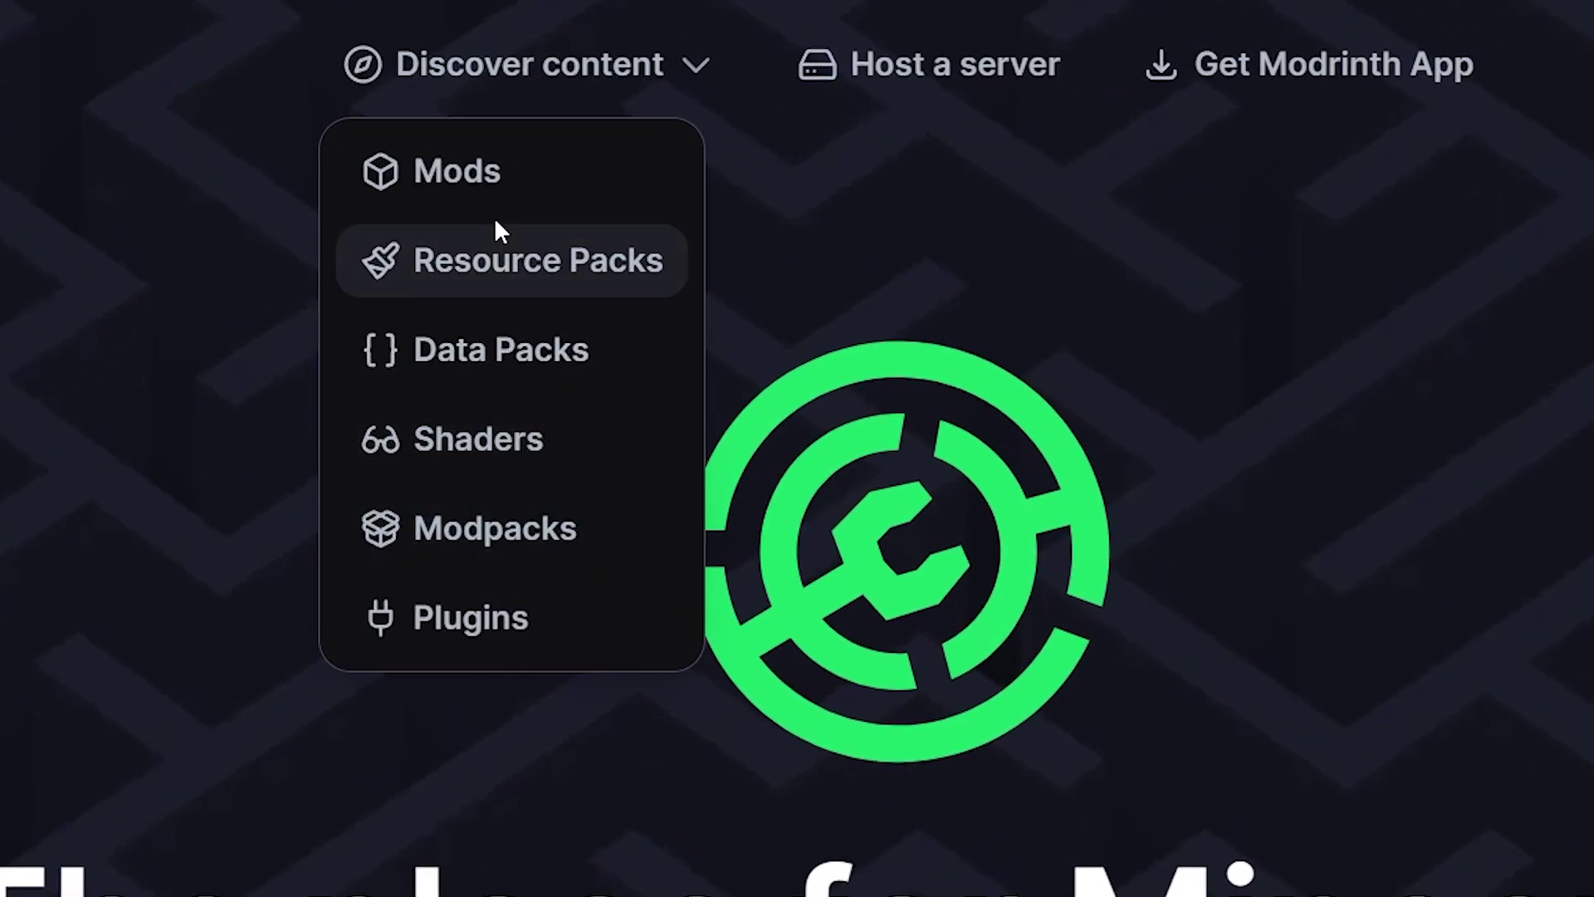
left_click(589, 450)
scroll(966, 448, "down", 5)
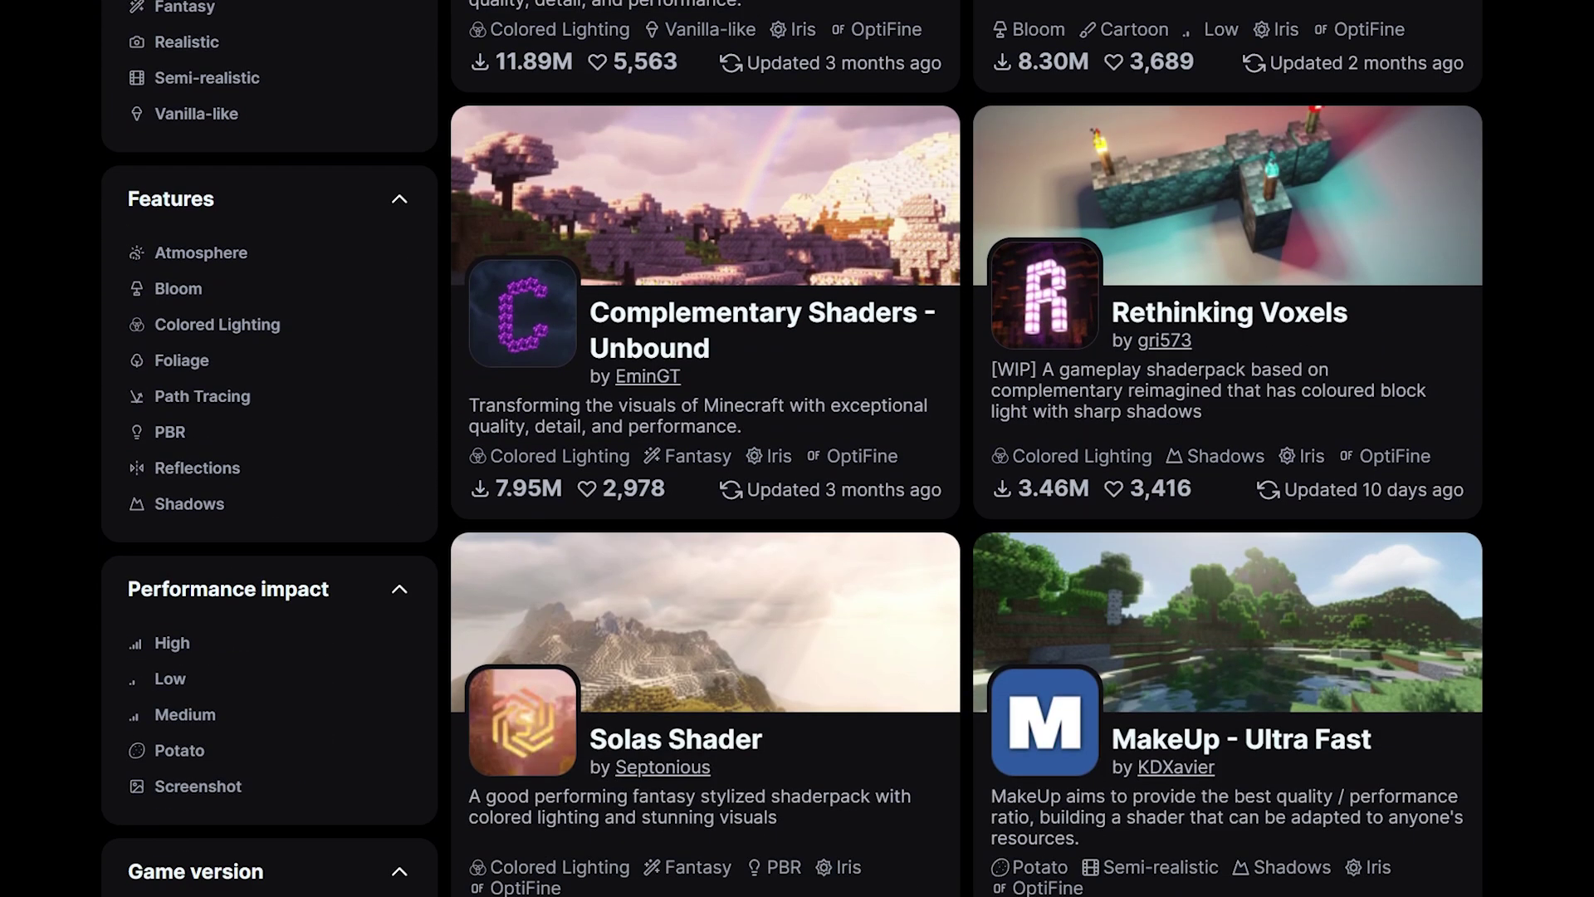
scroll(1587, 218, "down", 3)
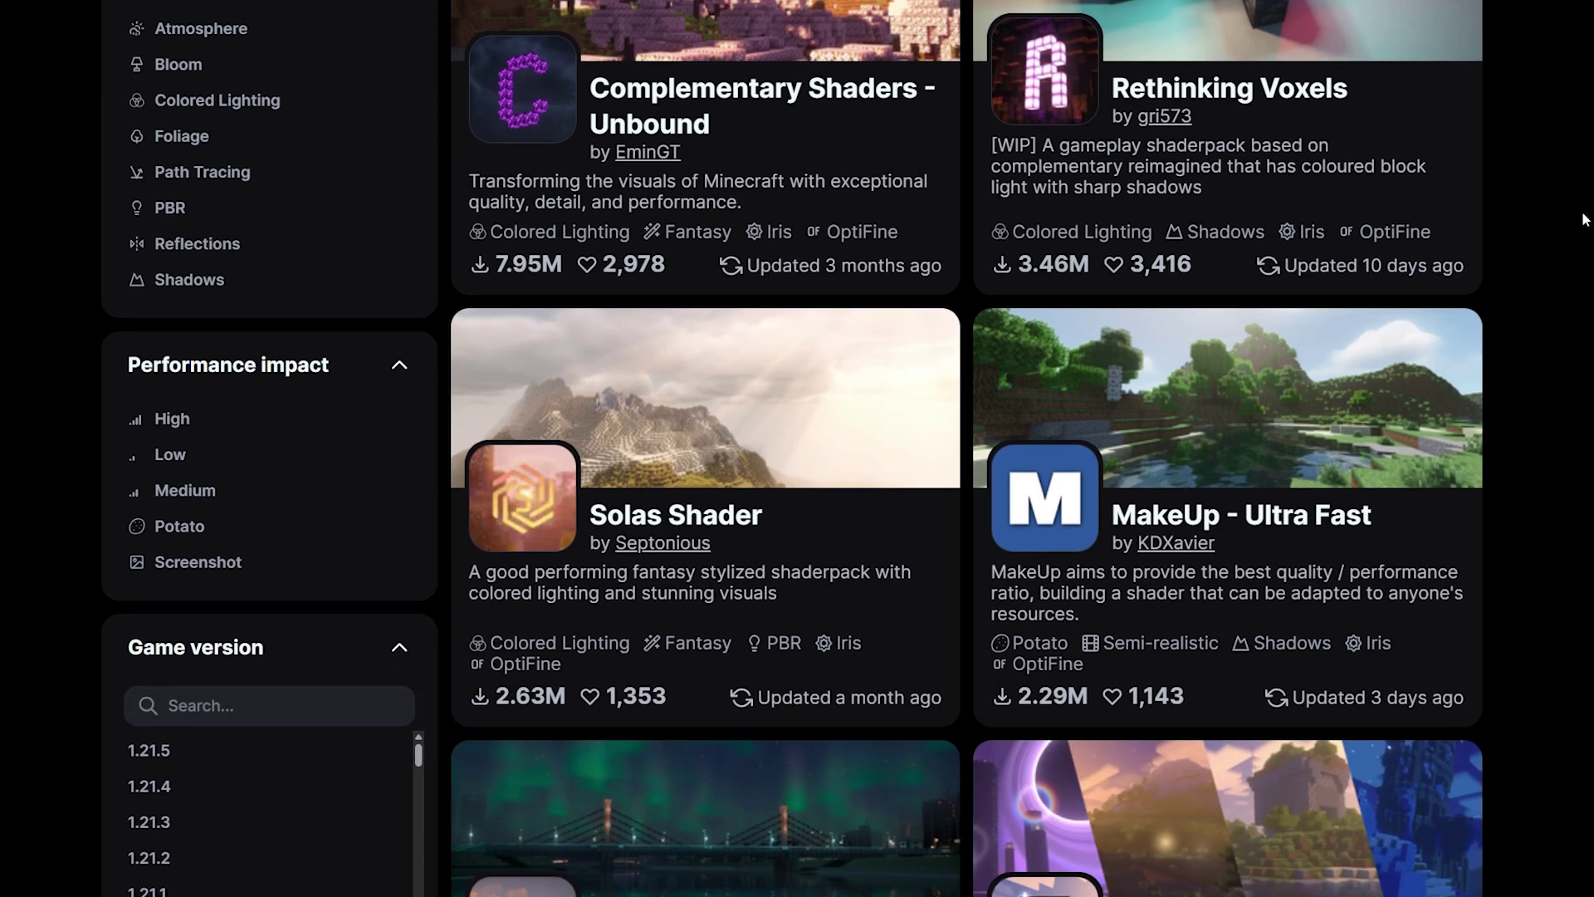
left_click(683, 398)
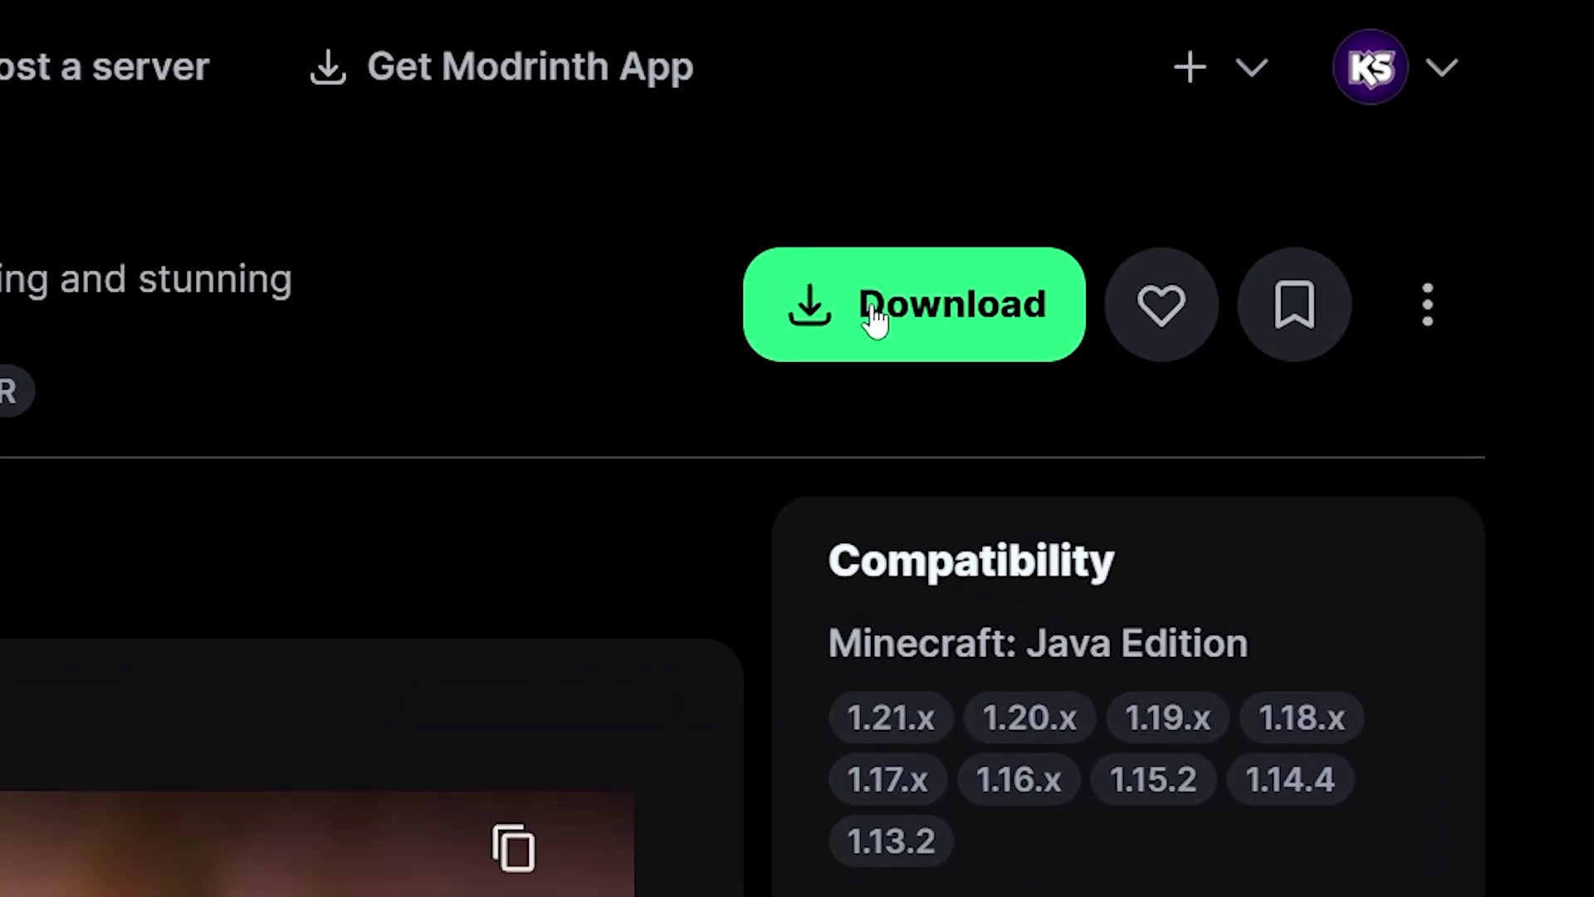
Step: Download Solas Shader v2.7b for Iris on 1.21.5 and select it in Shader Packs
left_click(874, 316)
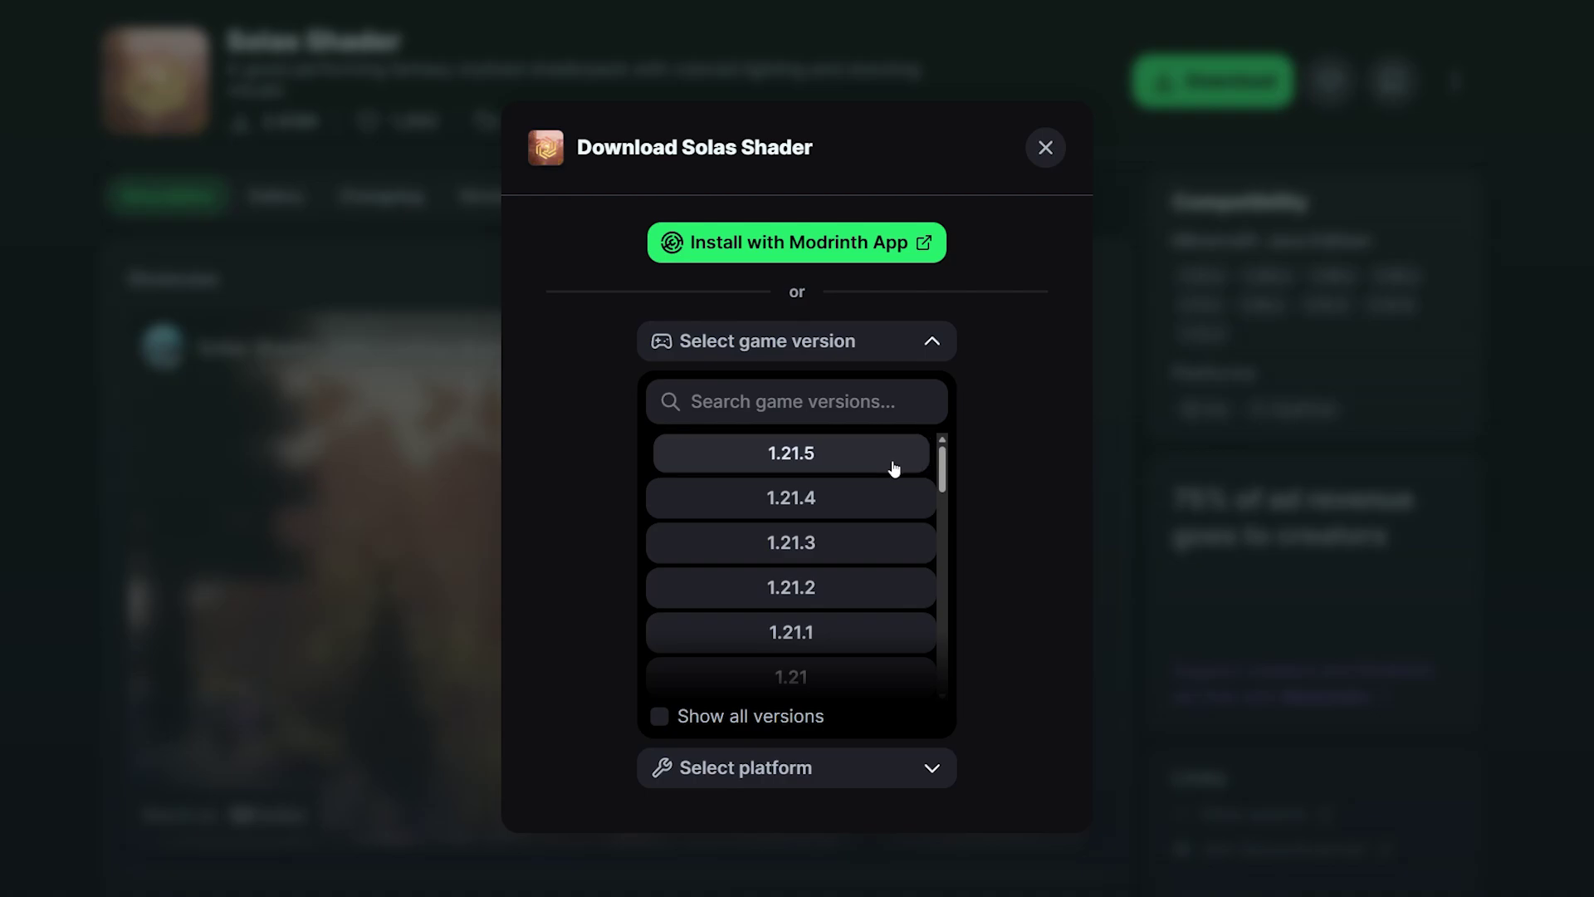
left_click(894, 469)
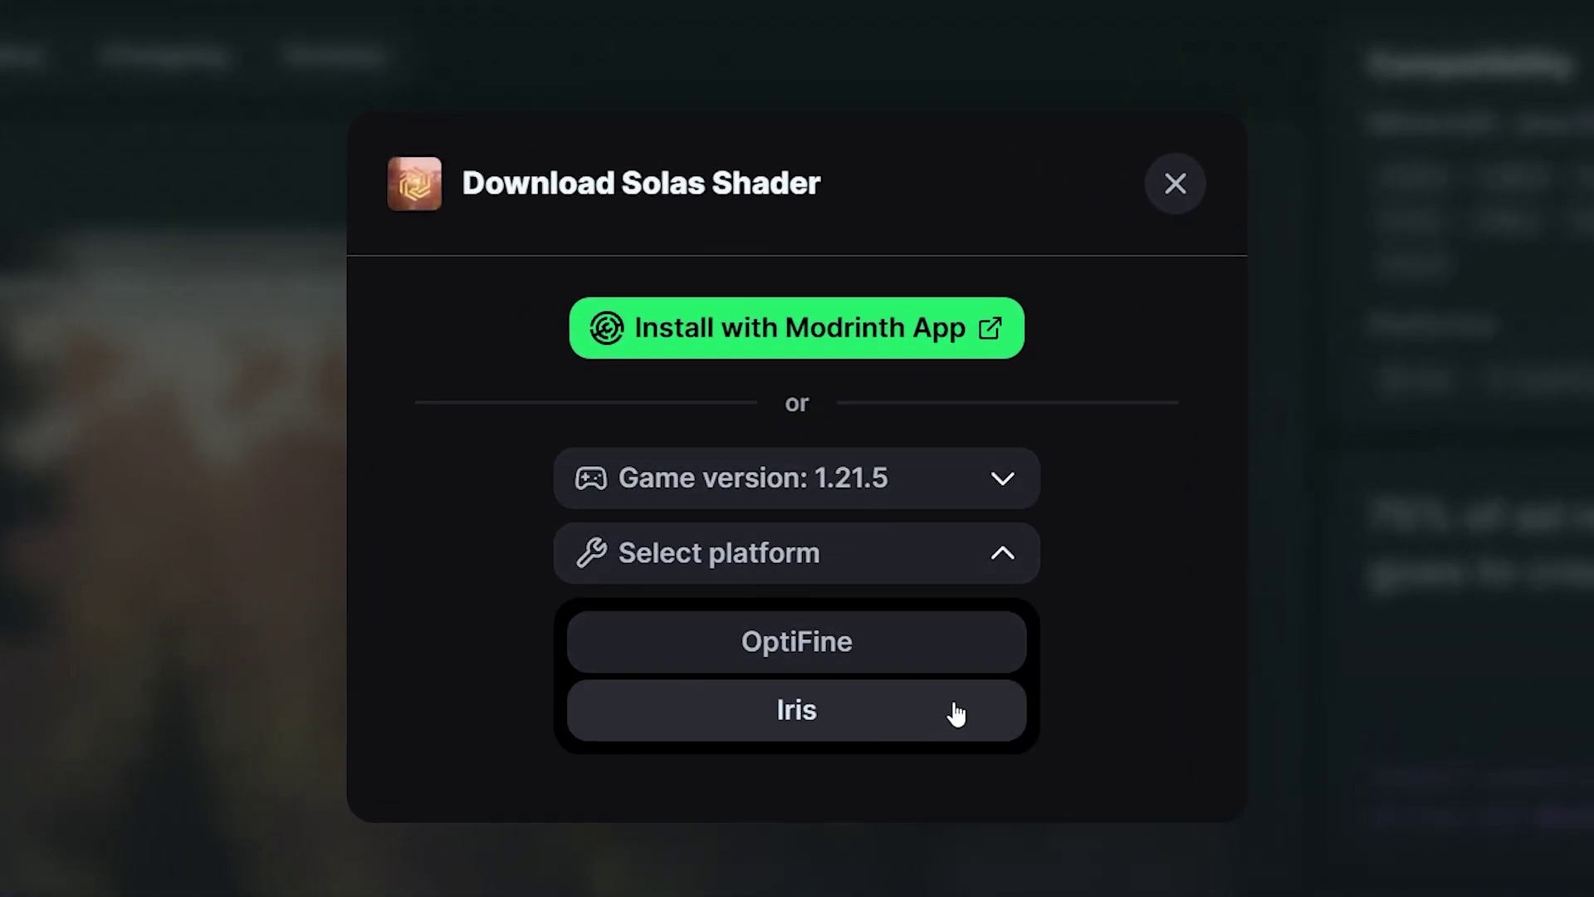
left_click(980, 714)
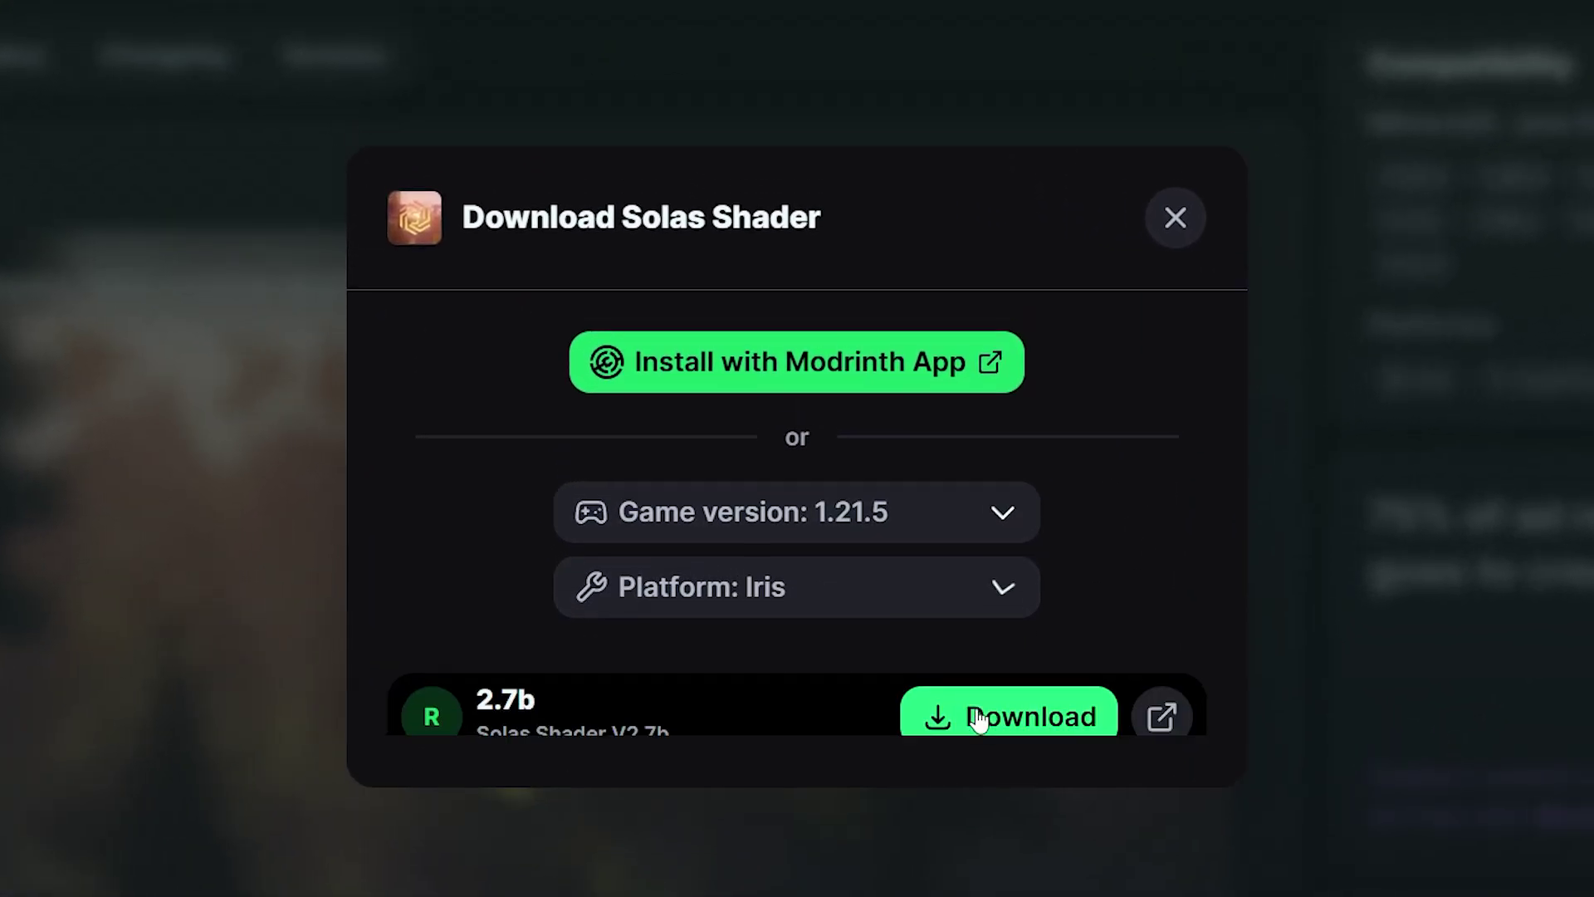
left_click(978, 701)
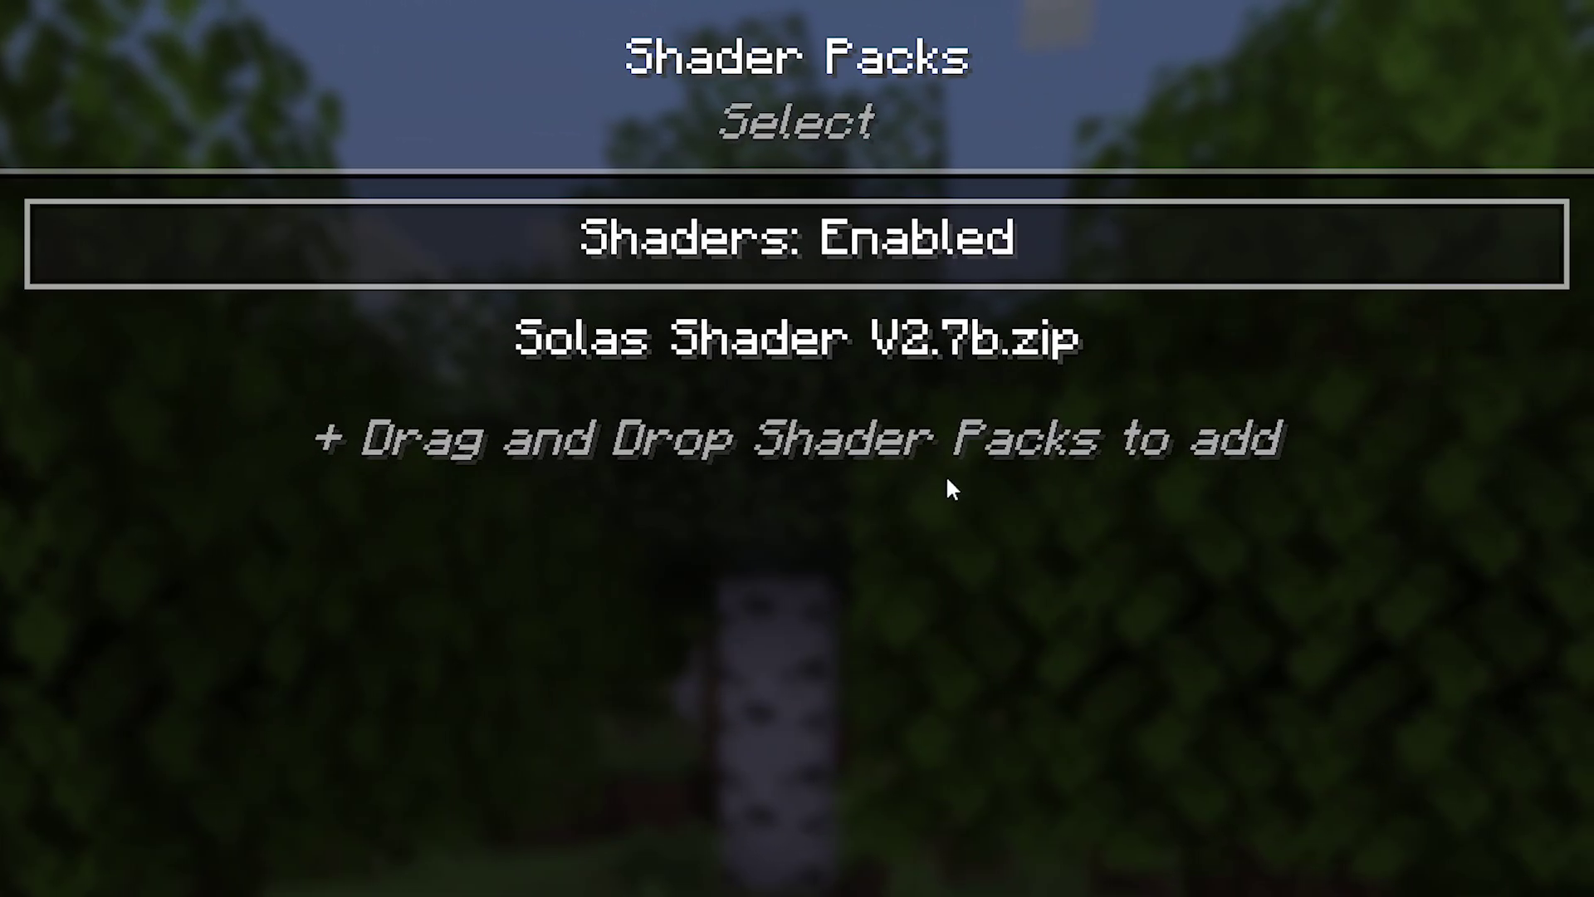
left_click(816, 171)
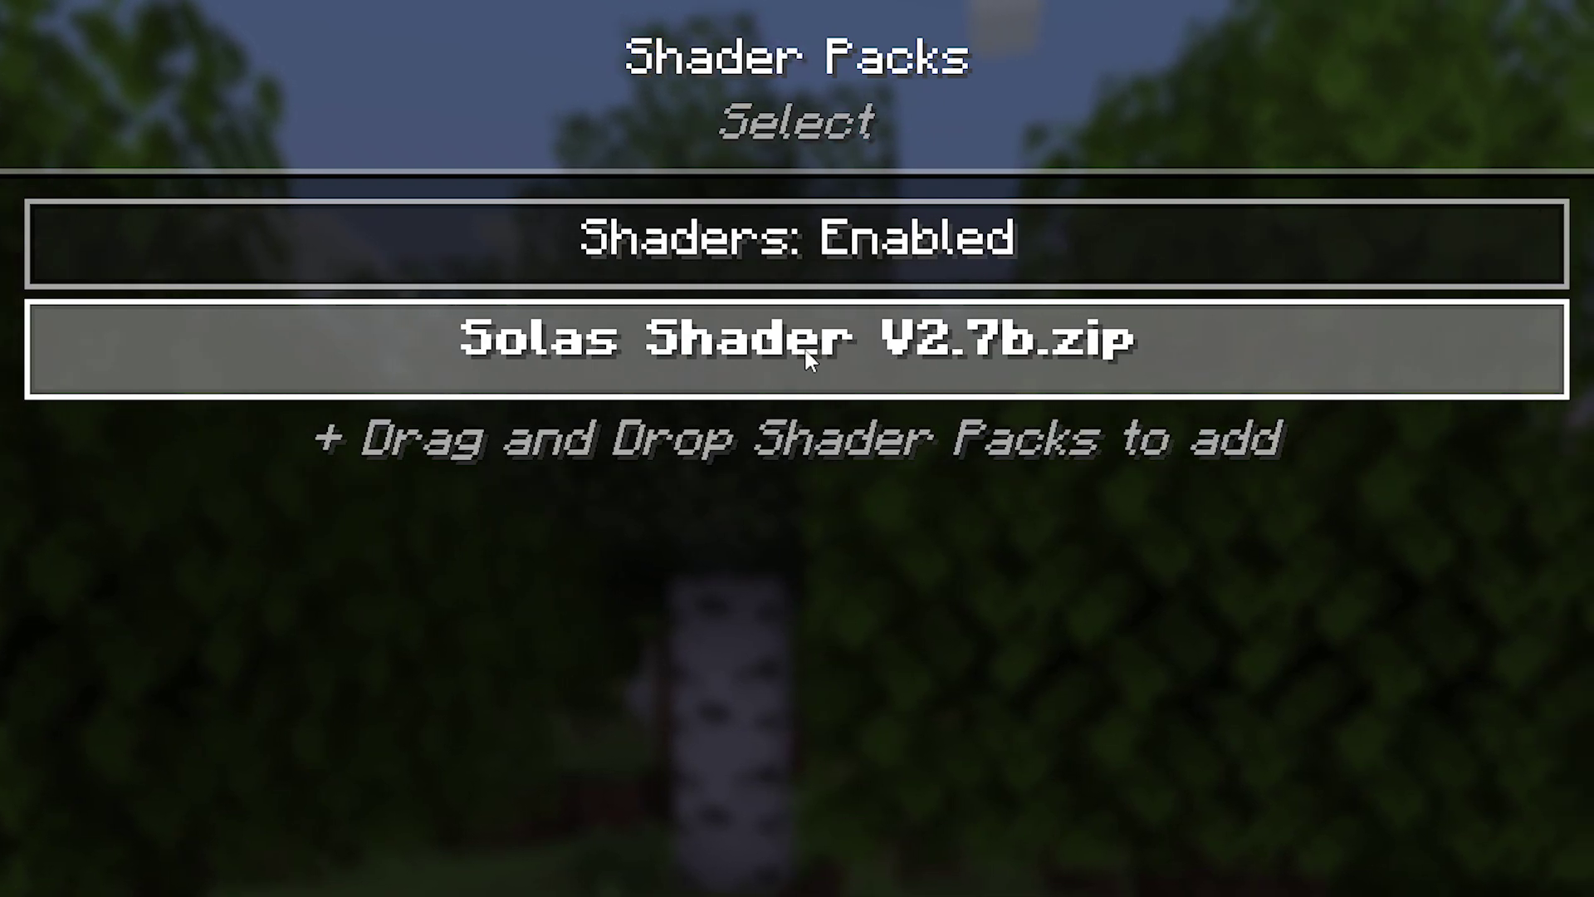